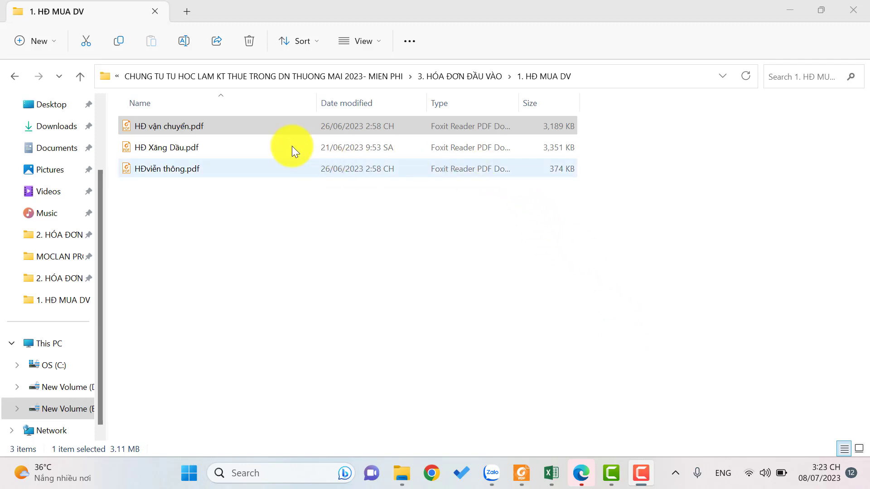
pyautogui.click(194, 122)
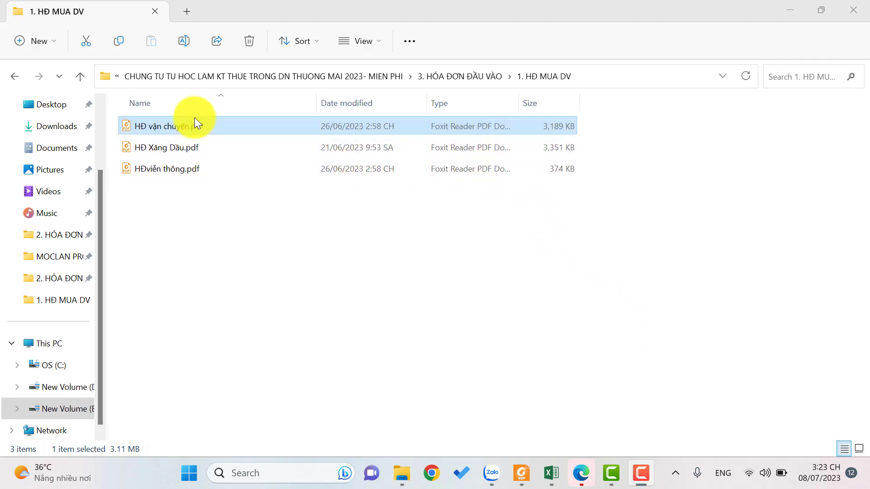
pyautogui.click(162, 147)
pyautogui.click(160, 171)
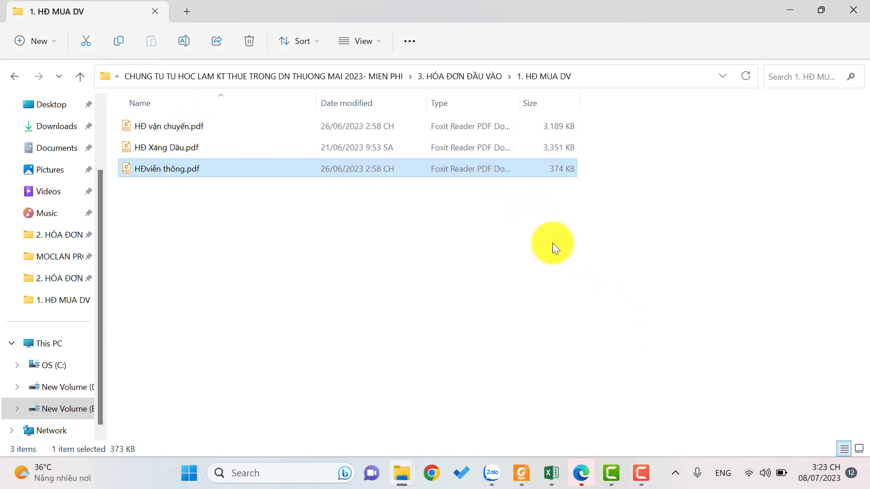
pyautogui.click(180, 152)
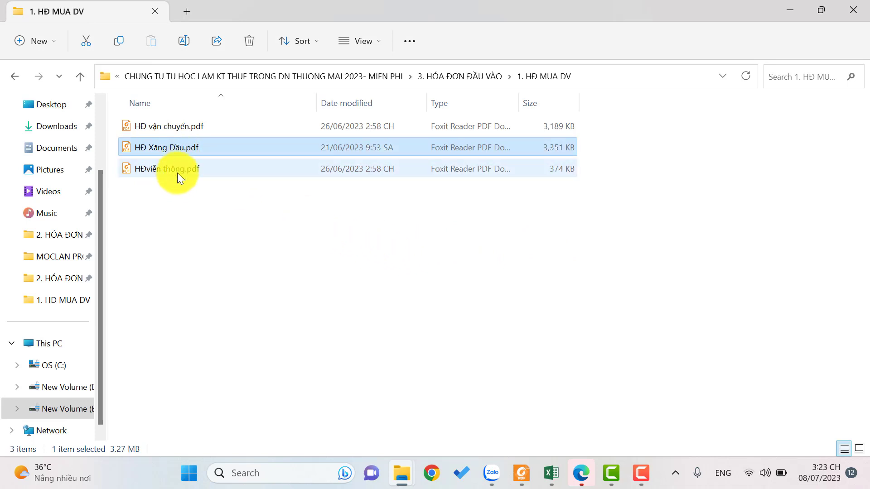
pyautogui.click(177, 174)
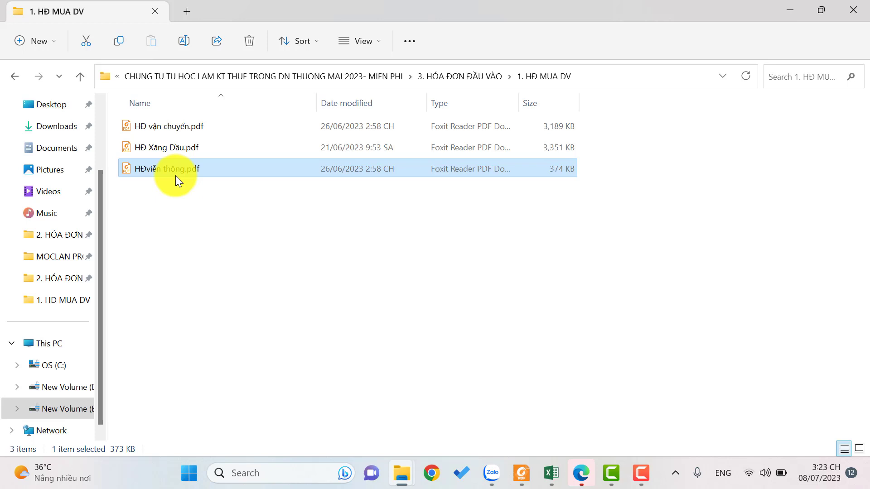
pyautogui.click(158, 155)
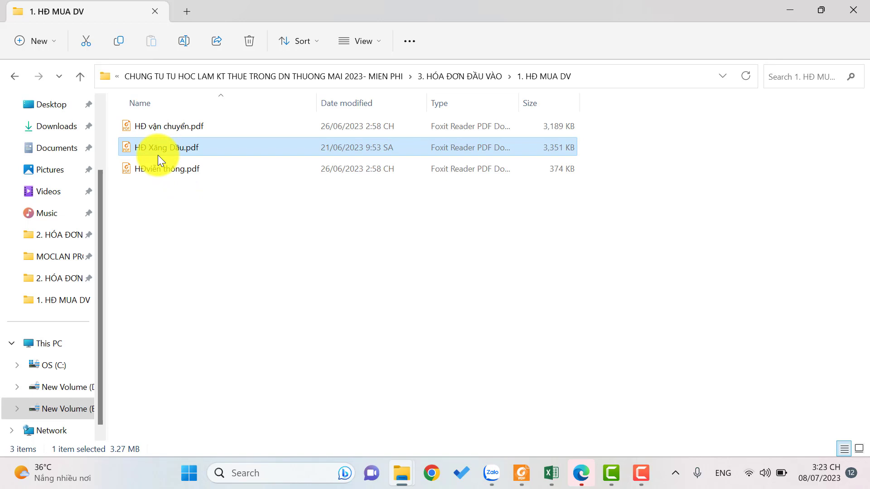
pyautogui.click(164, 169)
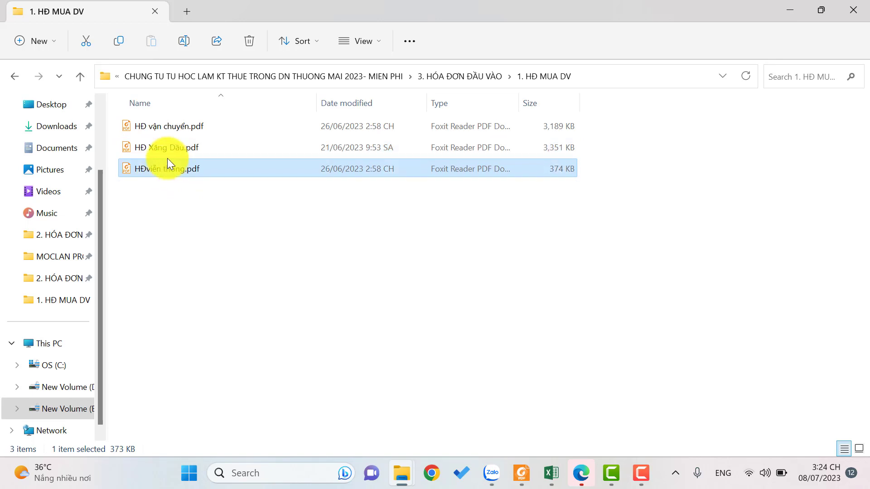
# Open the transport invoice HĐ vận chuyển.pdf and examine its buyer details and freight line item.
pyautogui.doubleClick(192, 126)
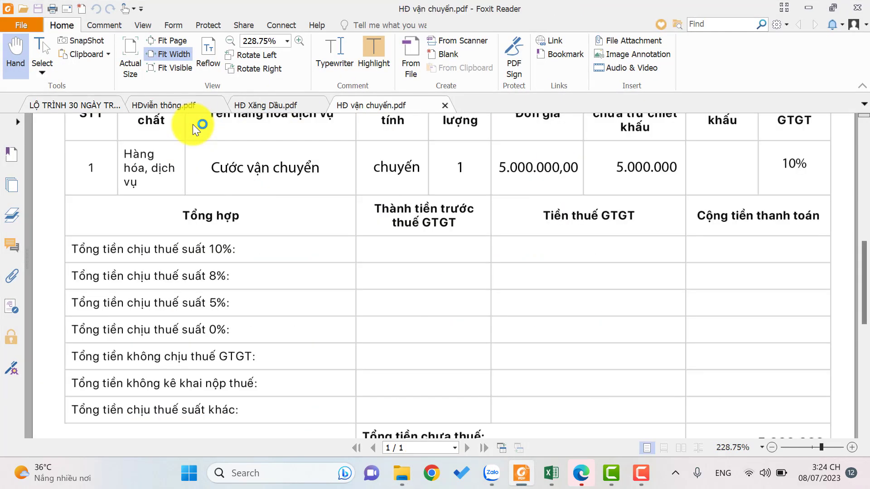
pyautogui.scroll(5, 311, 360)
pyautogui.scroll(-2, 314, 362)
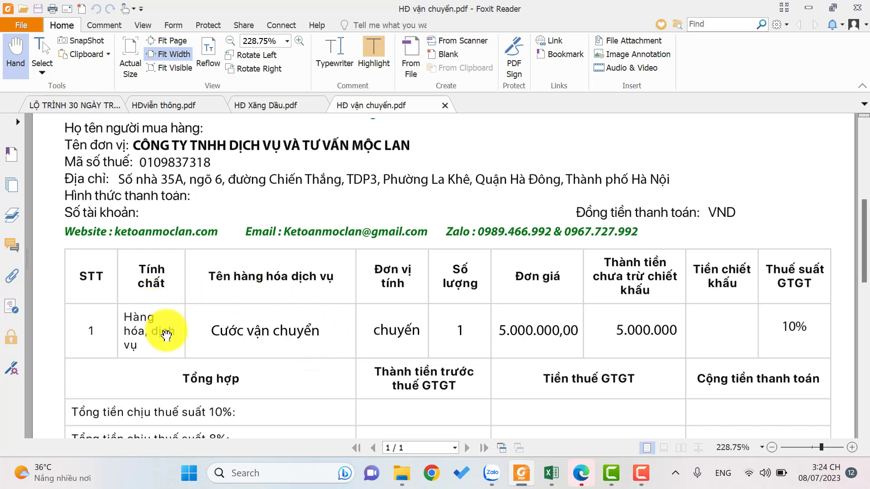
pyautogui.scroll(3, 363, 351)
pyautogui.scroll(-2, 363, 356)
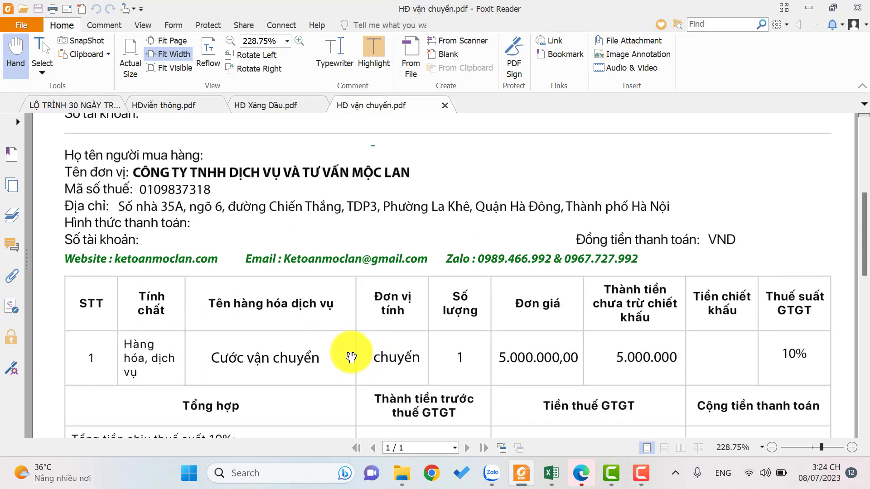
# Review the transport invoice's pre-tax amount, tax amount, payment total and seller details.
pyautogui.moveTo(567, 467)
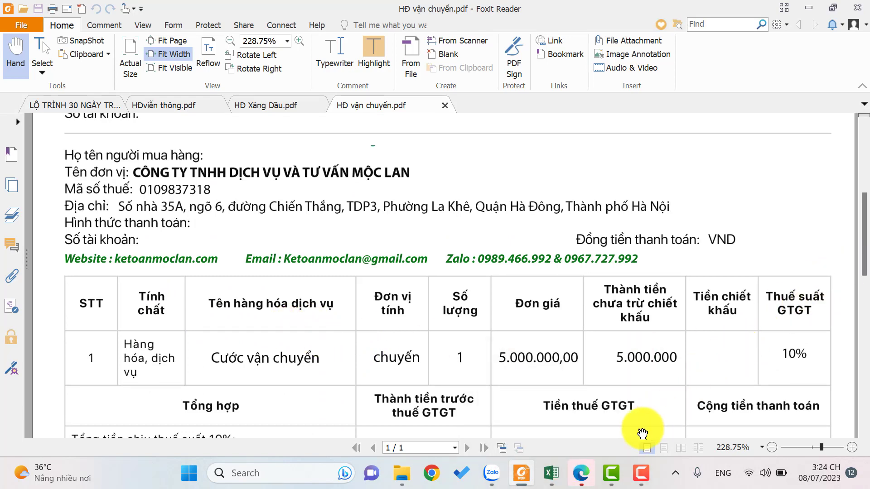
pyautogui.click(550, 473)
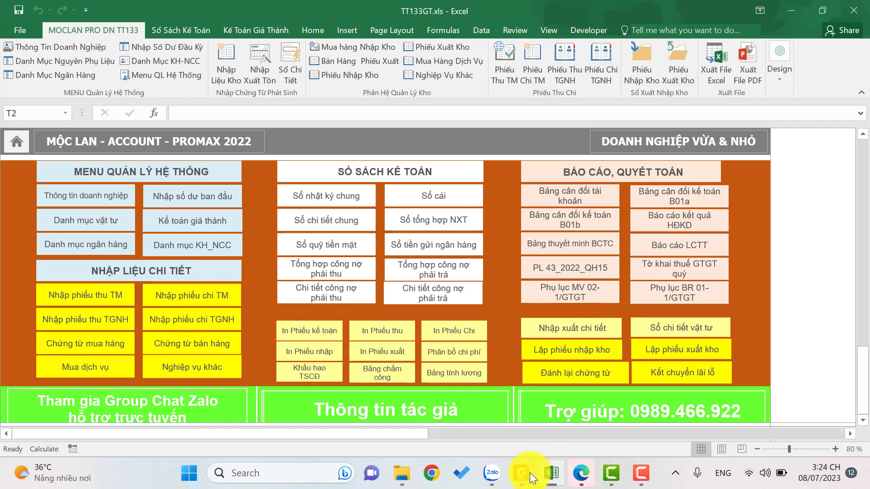
pyautogui.click(514, 471)
pyautogui.moveTo(507, 351); pyautogui.dragTo(572, 225)
pyautogui.scroll(-3, 700, 272)
pyautogui.scroll(-2, 698, 276)
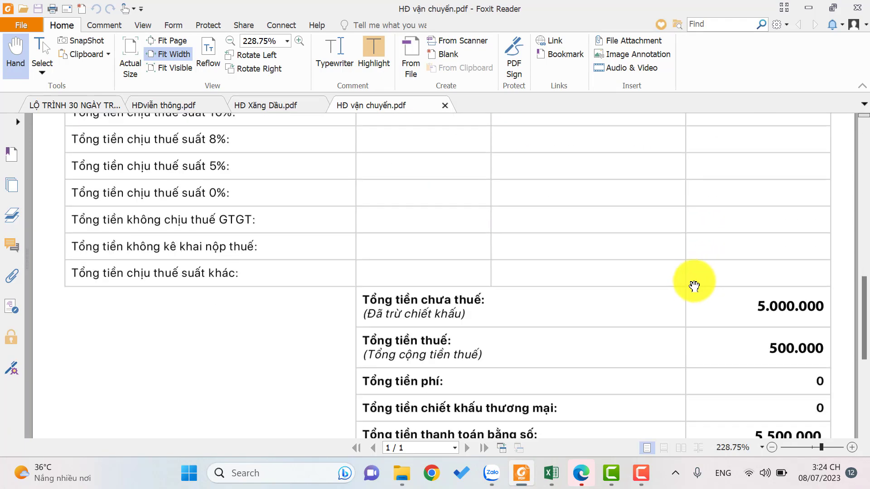
pyautogui.scroll(-2, 662, 352)
pyautogui.scroll(10, 651, 377)
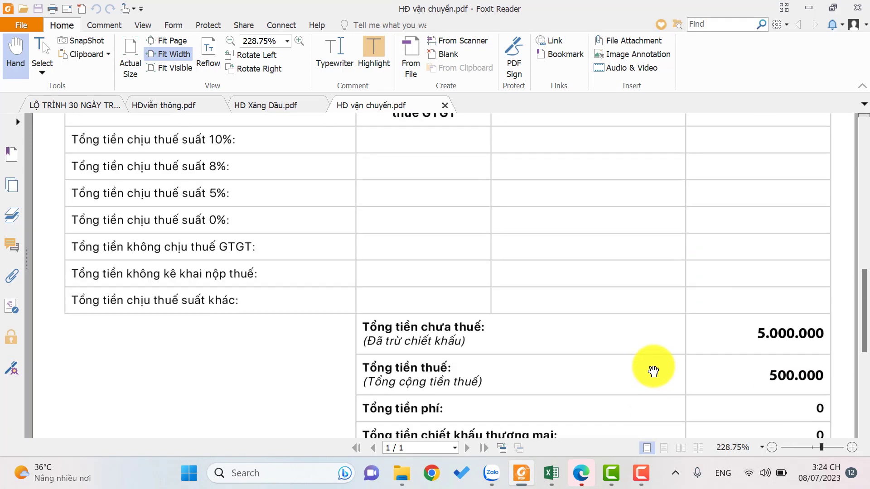
pyautogui.scroll(2, 652, 350)
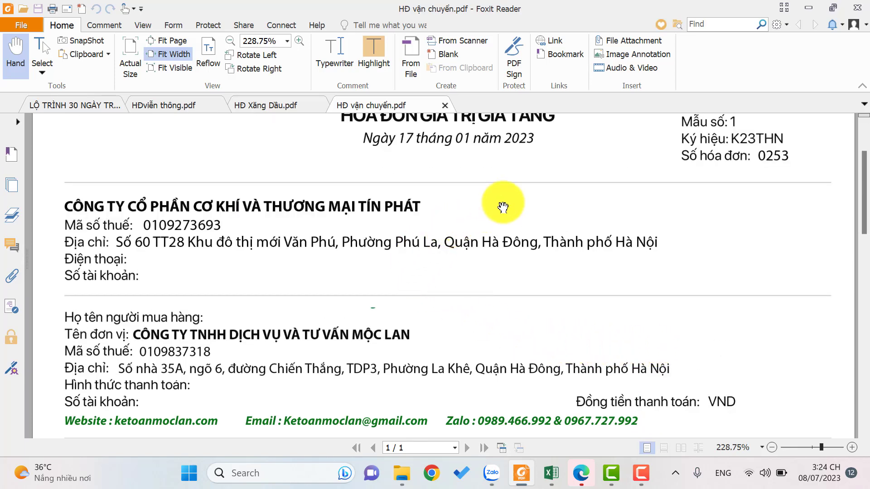
# Open a cash payment voucher (Phiếu chi) in the Excel workbook TT133GT.xls and look up the invoice's seller by its tax code's last four digits.
pyautogui.click(548, 471)
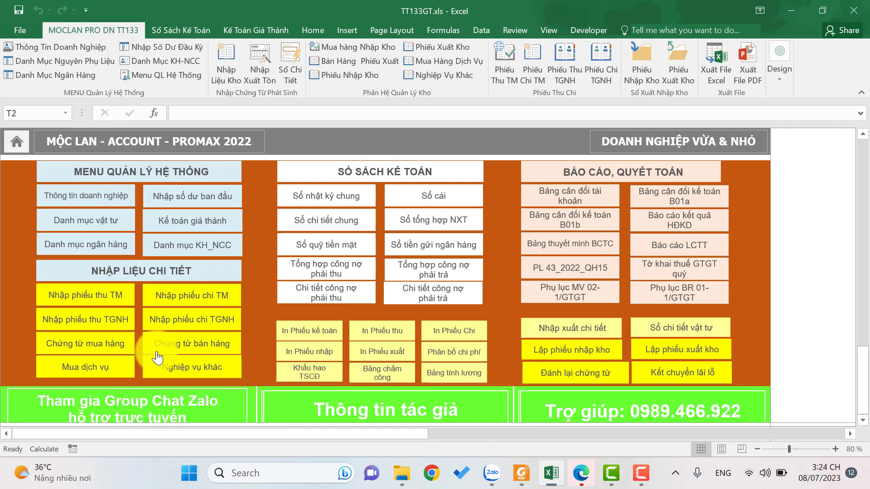
pyautogui.click(186, 298)
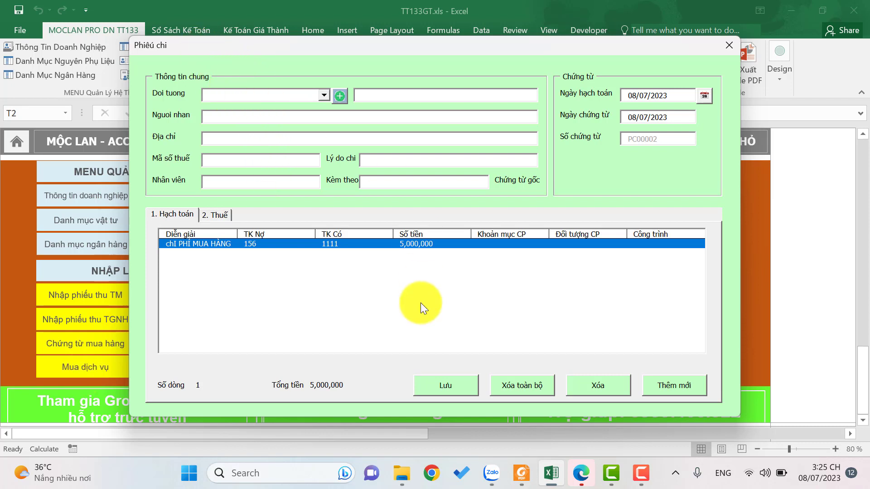
pyautogui.click(522, 473)
pyautogui.scroll(1, 413, 190)
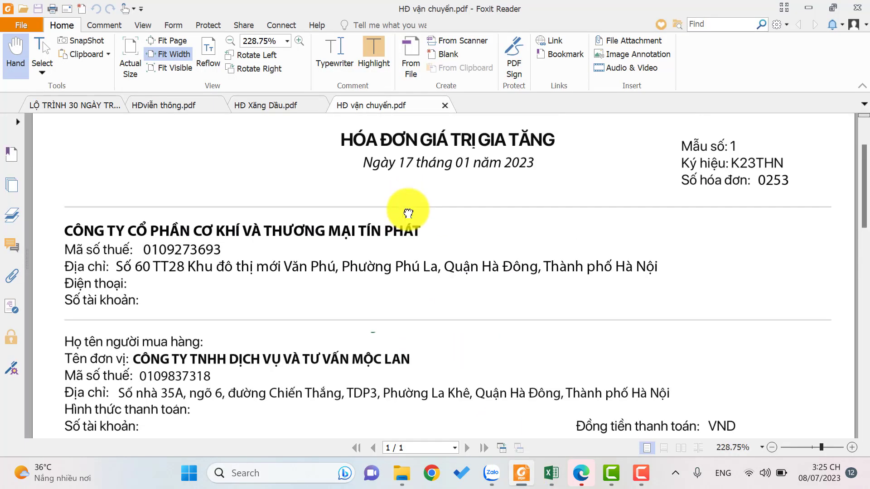
pyautogui.click(551, 473)
pyautogui.click(238, 100)
pyautogui.write('3693')
pyautogui.press('Return')
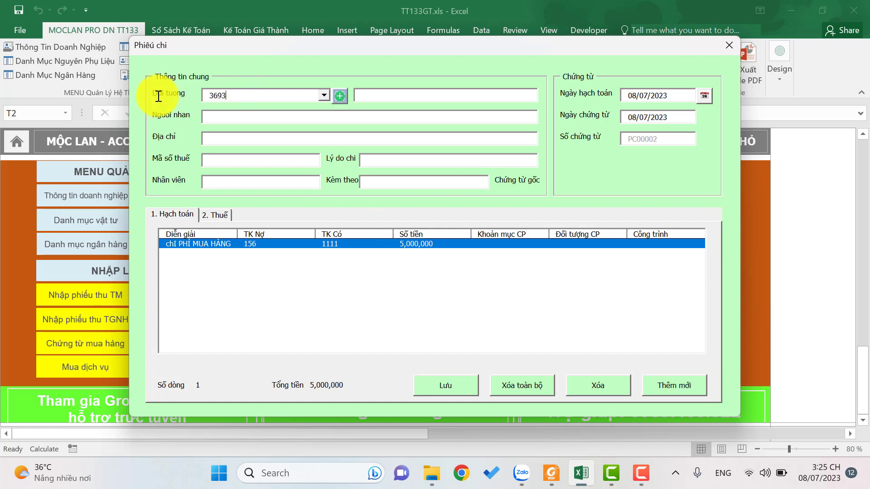
# Add and save a supplier with code 331-TINPHAT under account 331, taking its name, address and tax code from the invoice.
pyautogui.click(340, 97)
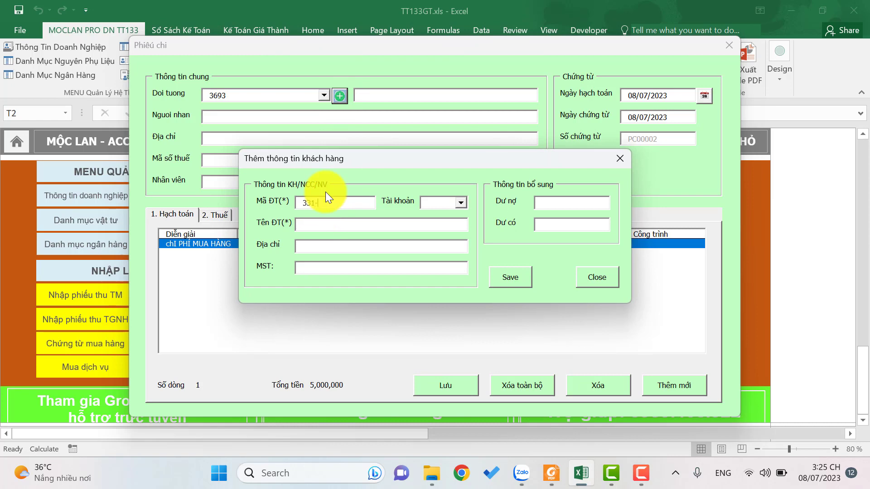
pyautogui.write('331-tinphat')
pyautogui.click(359, 225)
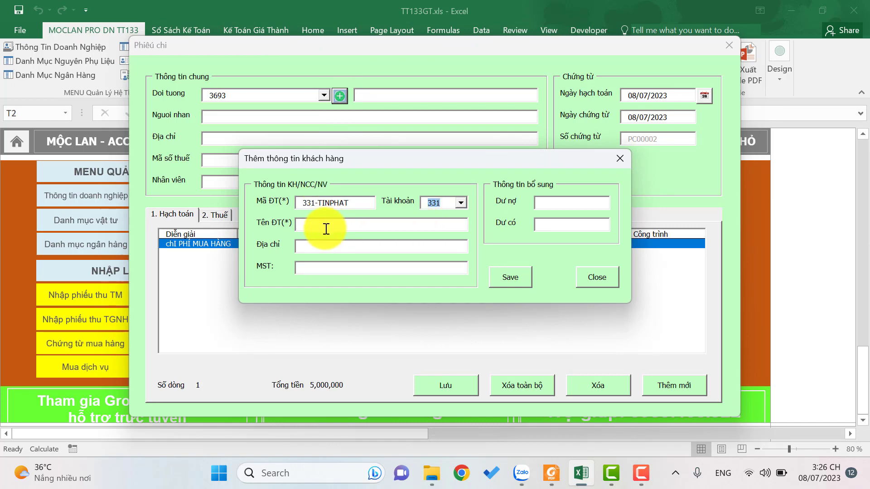
pyautogui.click(551, 473)
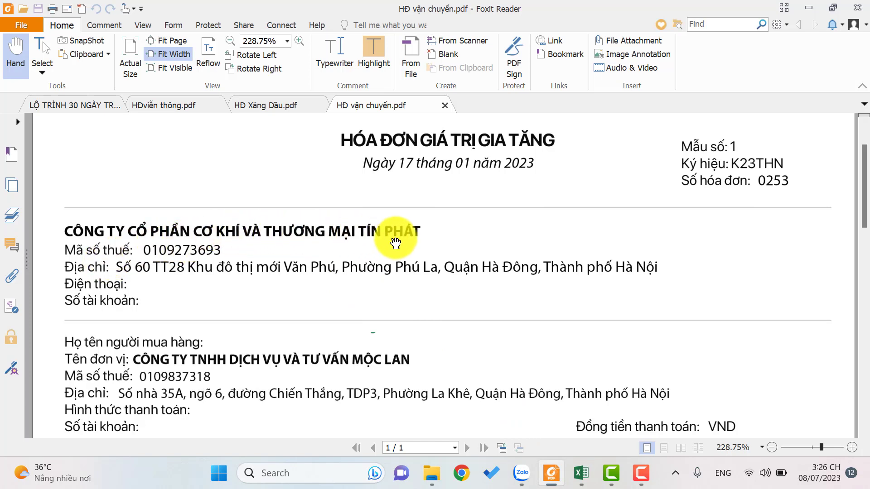
pyautogui.hotkey('alt', 'Tab')
pyautogui.hotkey('alt', 'Tab')
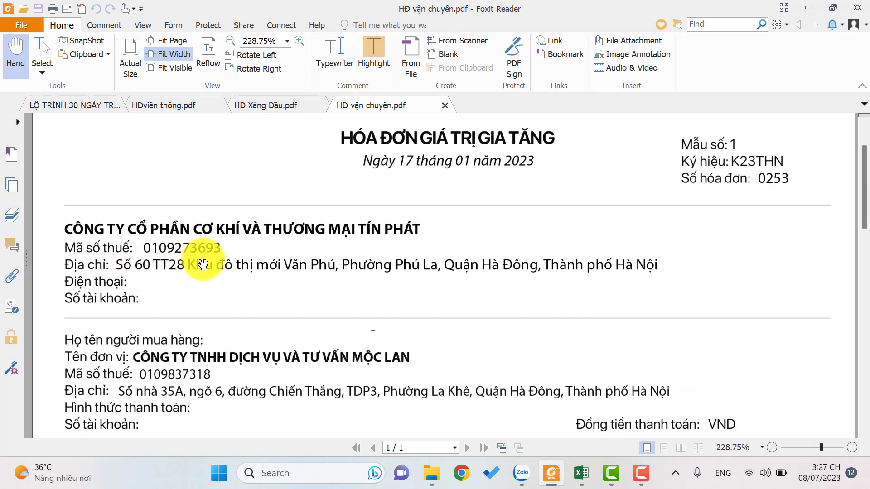
pyautogui.hotkey('alt', 'Tab')
pyautogui.hotkey('ctrl', 'v')
pyautogui.click(506, 273)
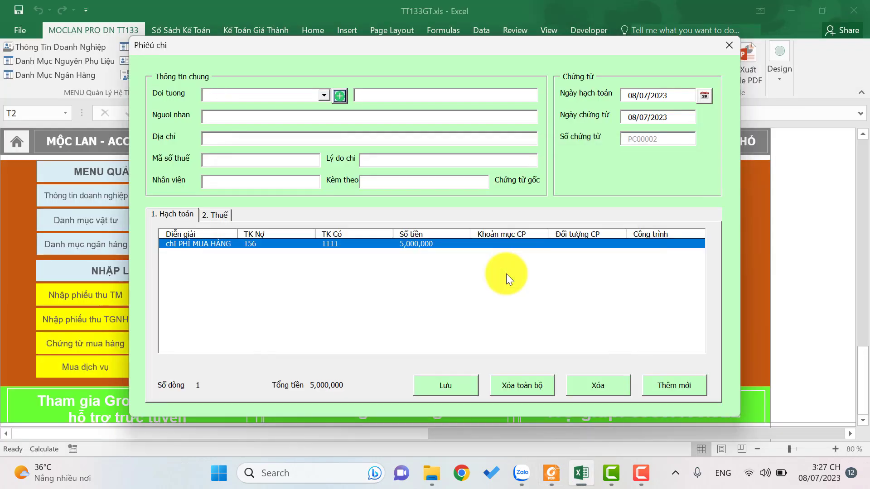
# Select supplier 331-TINPHAT as the voucher's counterparty (Doi tuong), searching by its tax code's last three digits.
pyautogui.click(324, 93)
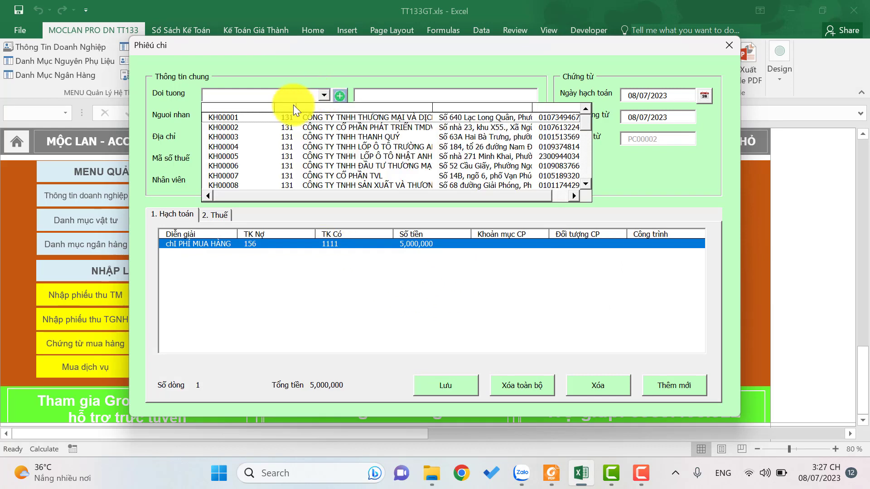
pyautogui.write('693')
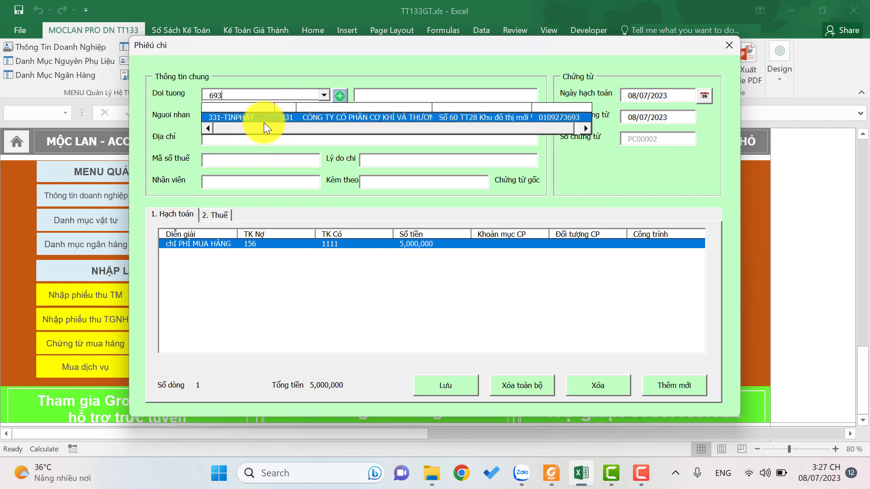
pyautogui.click(264, 121)
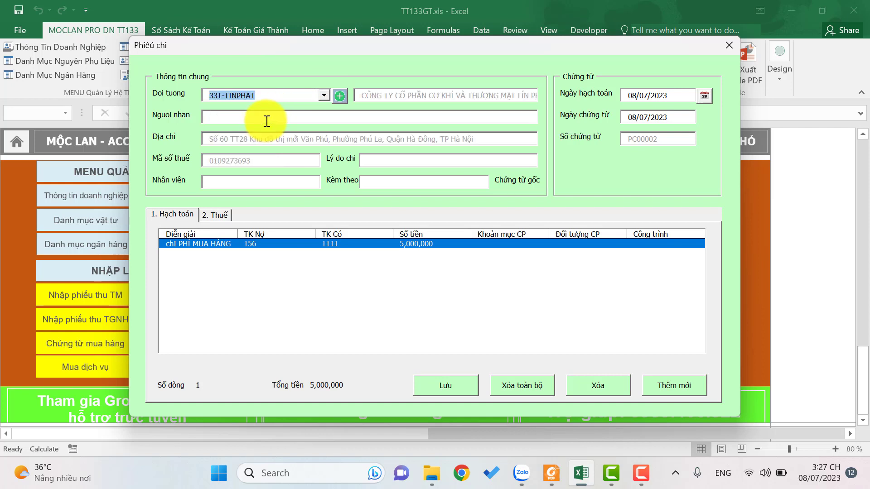
# Enter "Cước vận chuyển mua hàng" as the voucher's payment reason (Lý do chi), based on the invoice's line item.
pyautogui.click(409, 161)
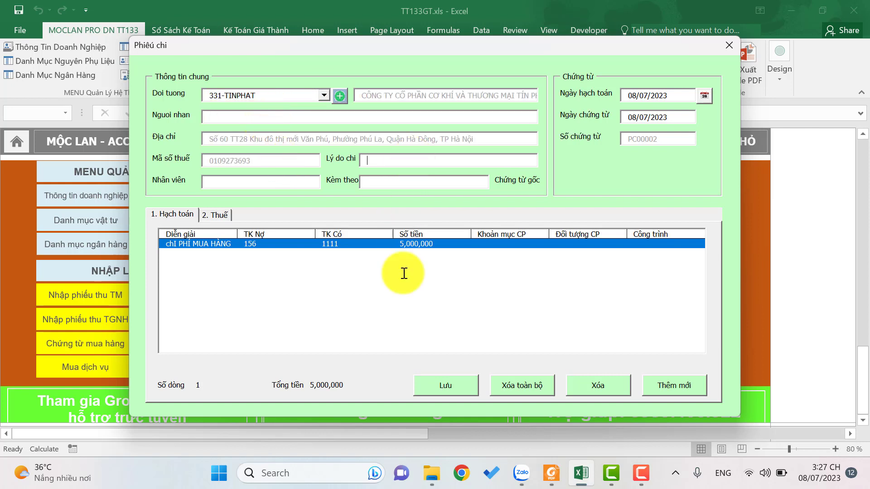
pyautogui.click(548, 470)
pyautogui.scroll(-4, 423, 378)
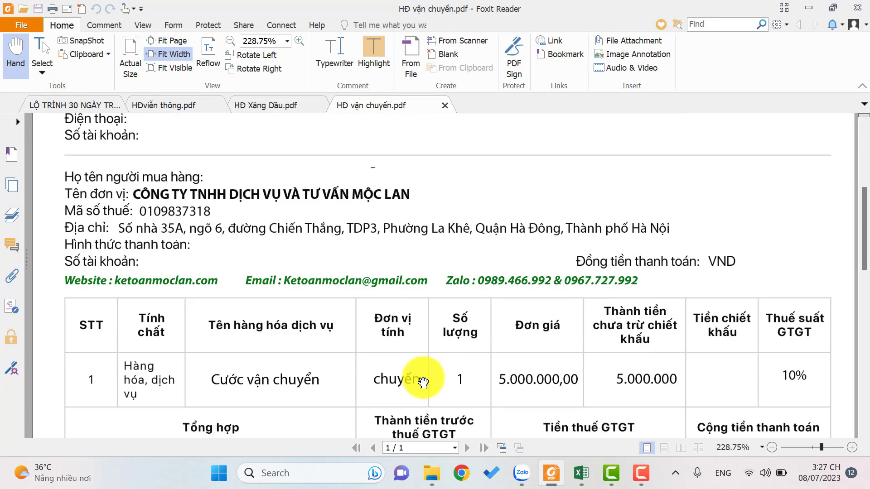
pyautogui.hotkey('alt', 'Tab')
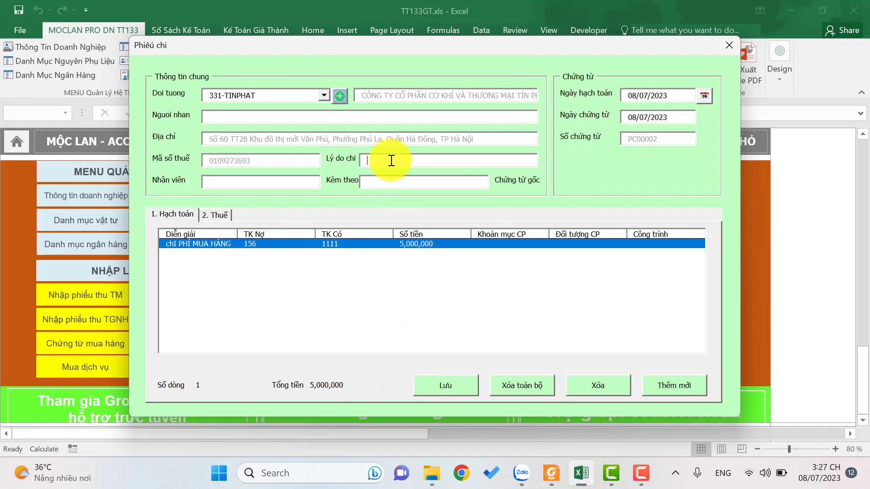
pyautogui.write('Cước vận chuyển mua hàng')
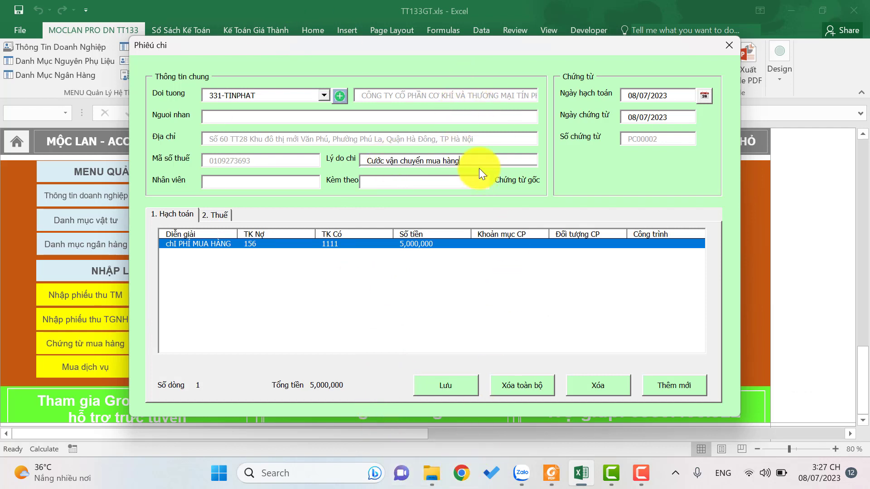
# Check the freight invoice's date, then open the goods invoice Ngày 16.01-MCL.pdf from the folder 2. HÓA ĐƠN MUA HÀNG HÓA.
pyautogui.moveTo(432, 471)
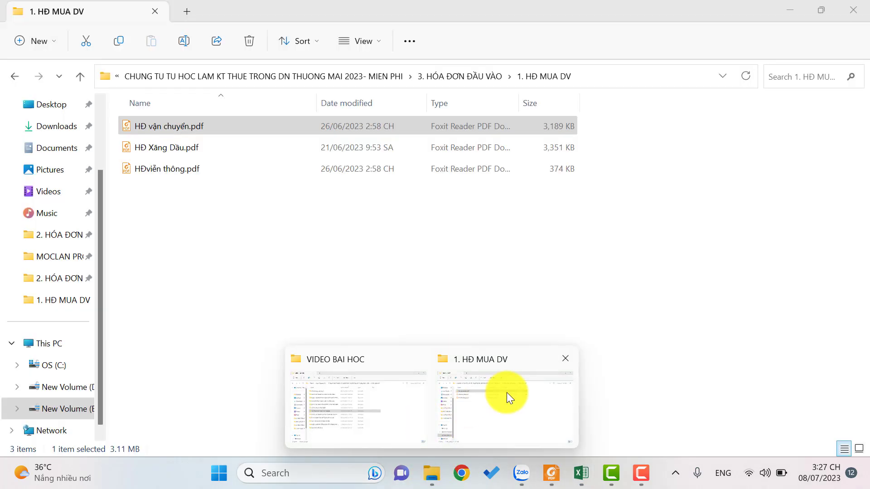
pyautogui.click(506, 392)
pyautogui.click(551, 471)
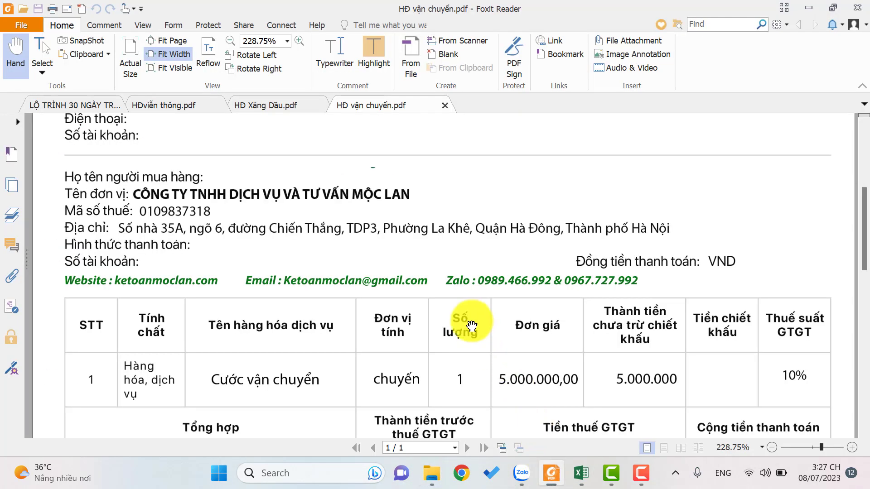
pyautogui.scroll(5, 471, 326)
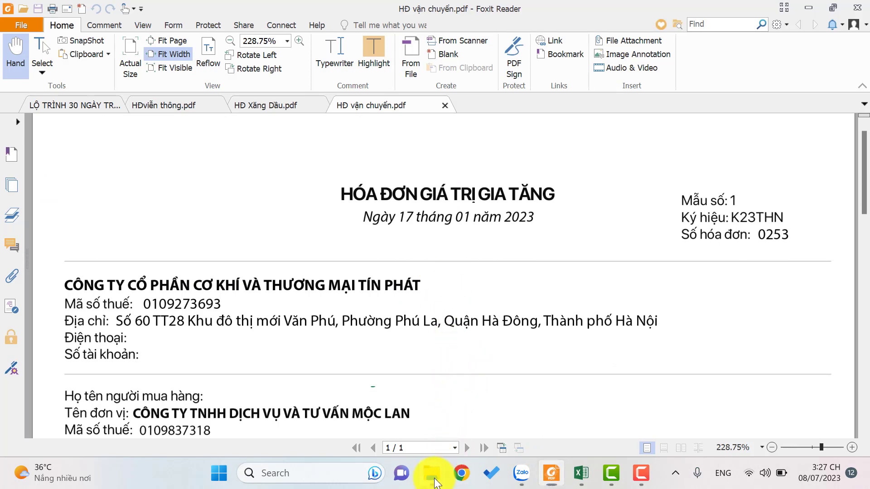
pyautogui.moveTo(433, 482)
pyautogui.click(402, 414)
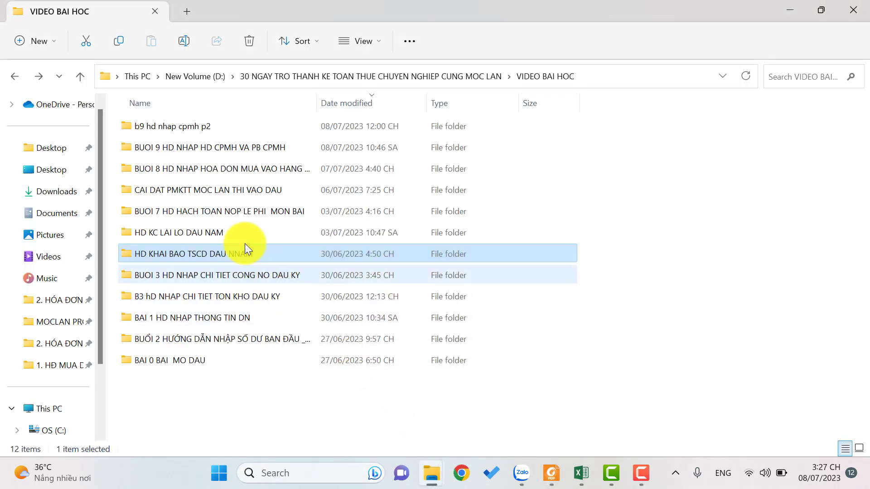
pyautogui.moveTo(433, 484)
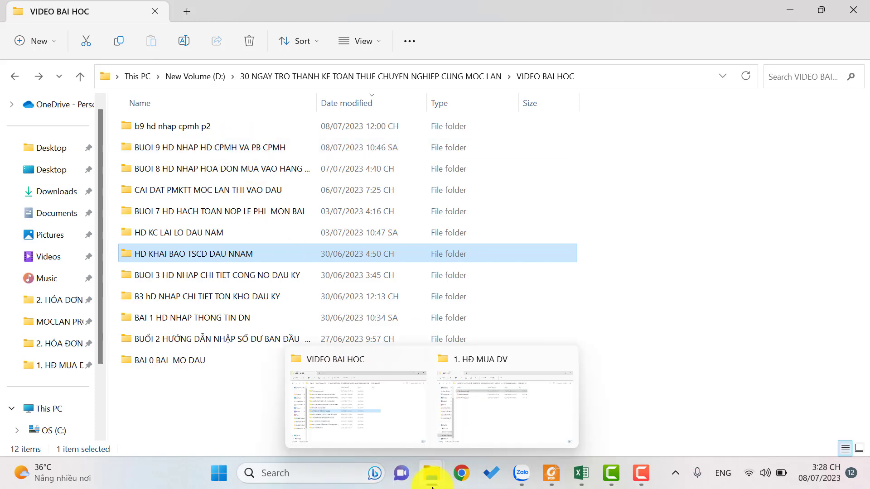
pyautogui.click(482, 409)
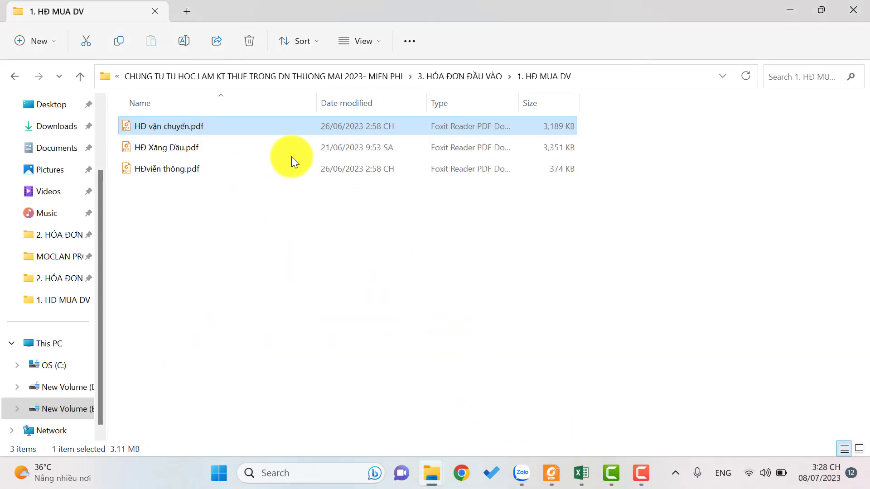
pyautogui.click(286, 77)
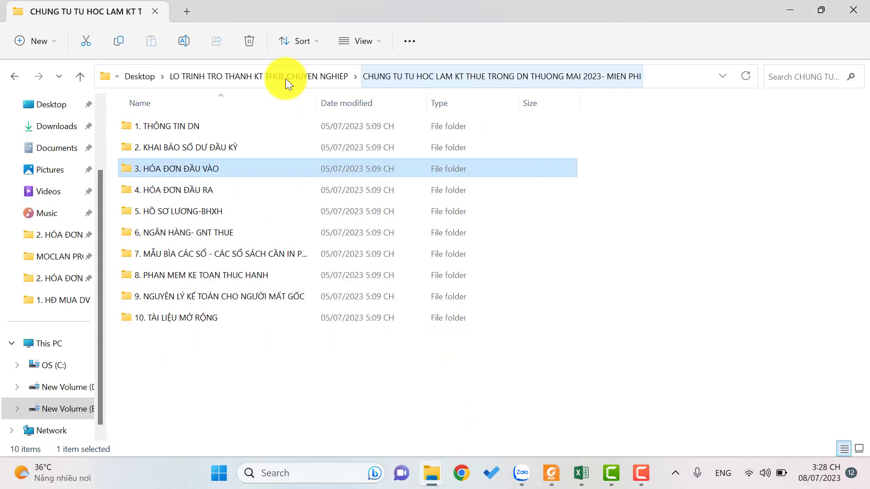
pyautogui.doubleClick(214, 169)
pyautogui.doubleClick(219, 150)
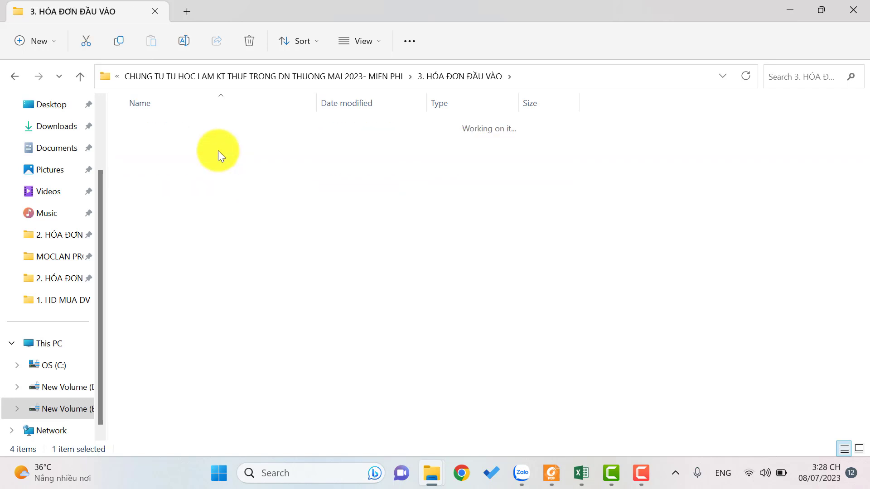
pyautogui.scroll(-1, 172, 354)
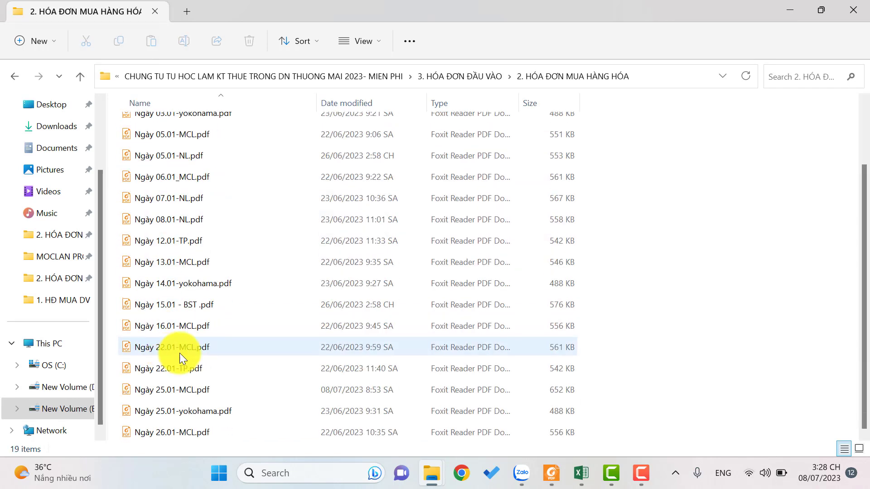
pyautogui.doubleClick(200, 333)
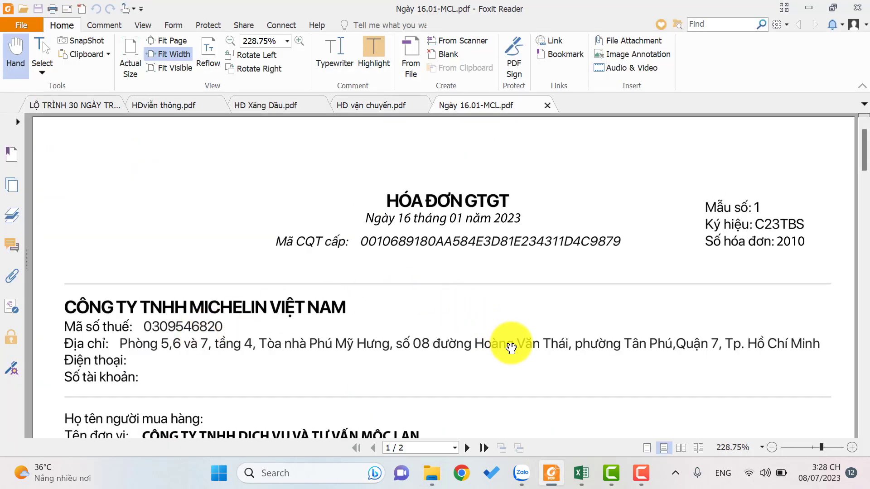
# Extend the Excel voucher's payment reason with "cho HĐ 2010 ngày 16/01/2023", using the goods invoice's number and date.
pyautogui.scroll(-6, 510, 347)
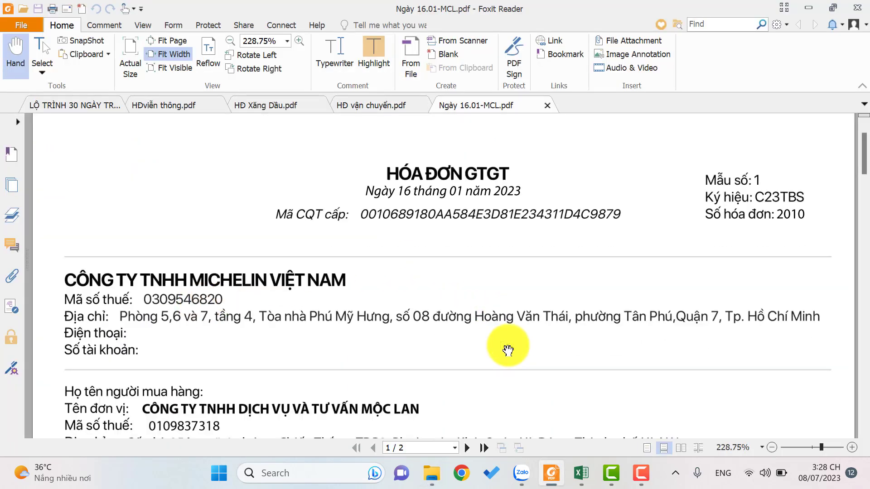
pyautogui.scroll(-1, 462, 365)
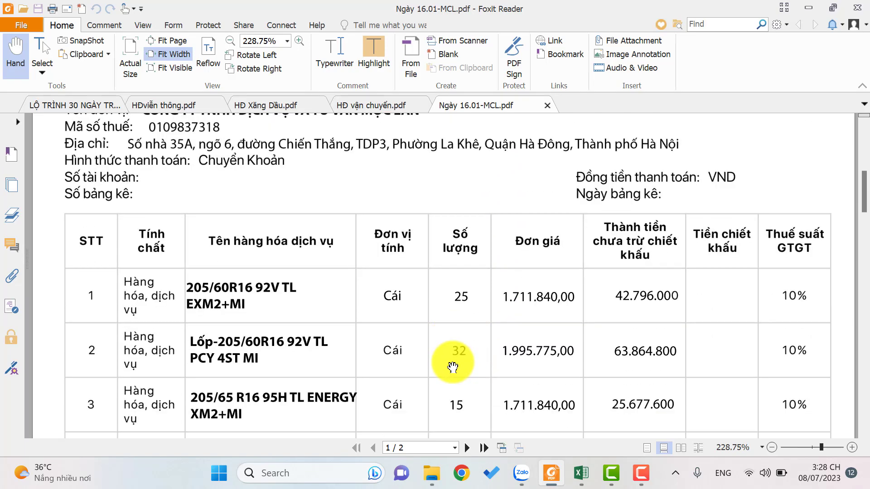
pyautogui.scroll(4, 410, 357)
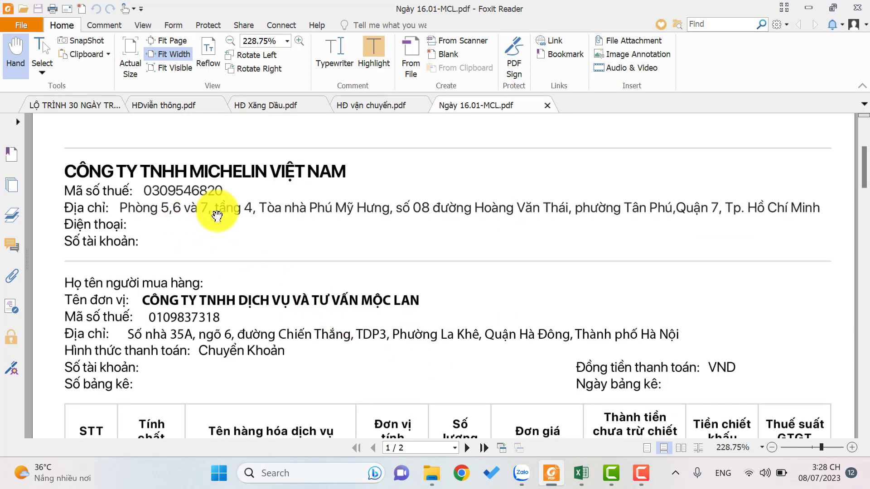
pyautogui.scroll(3, 286, 283)
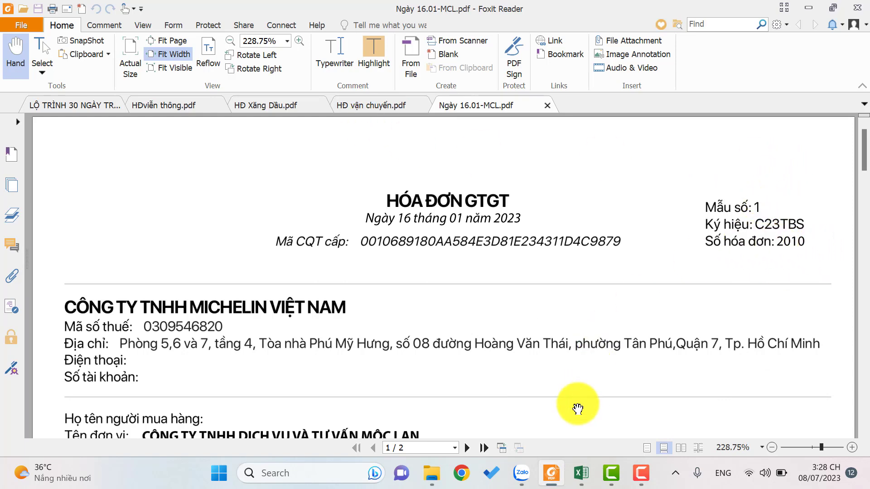
pyautogui.click(578, 472)
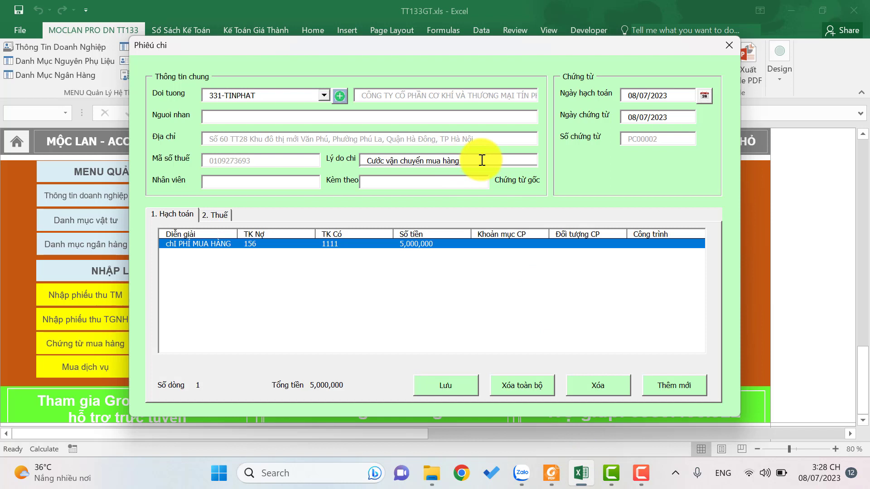
pyautogui.write('cho HĐ 2010 ngày 16/01/2')
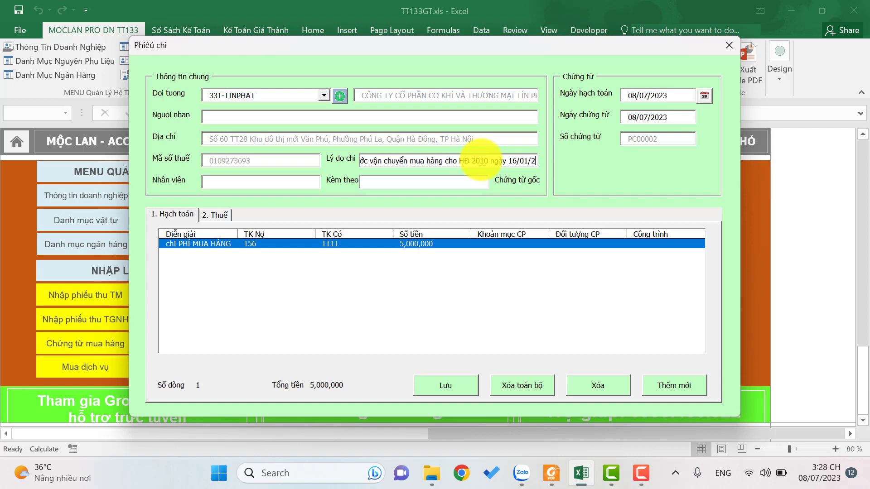
pyautogui.write('023')
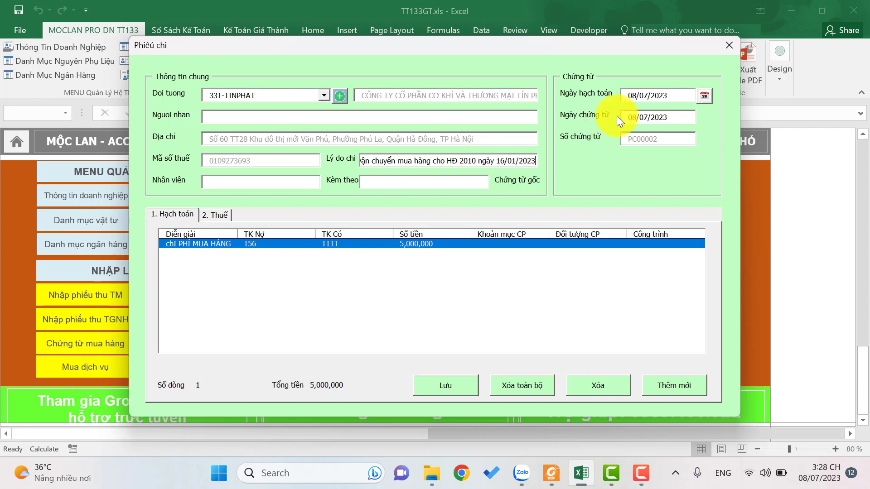
# Set the voucher's posting date (Ngày hạch toán) and document date (Ngày chứng từ) to 17/01/2023, matching the freight invoice HĐ vận chuyển.pdf.
pyautogui.click(654, 95)
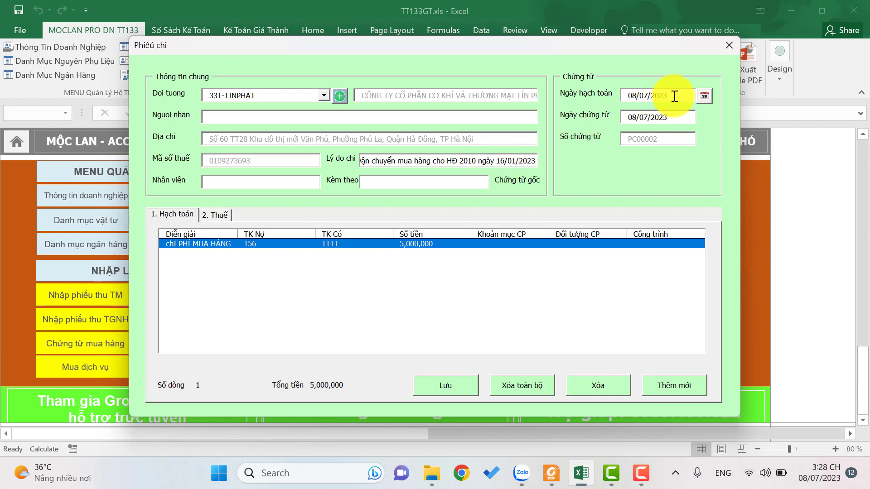
pyautogui.moveTo(650, 94); pyautogui.dragTo(613, 91)
pyautogui.click(652, 93)
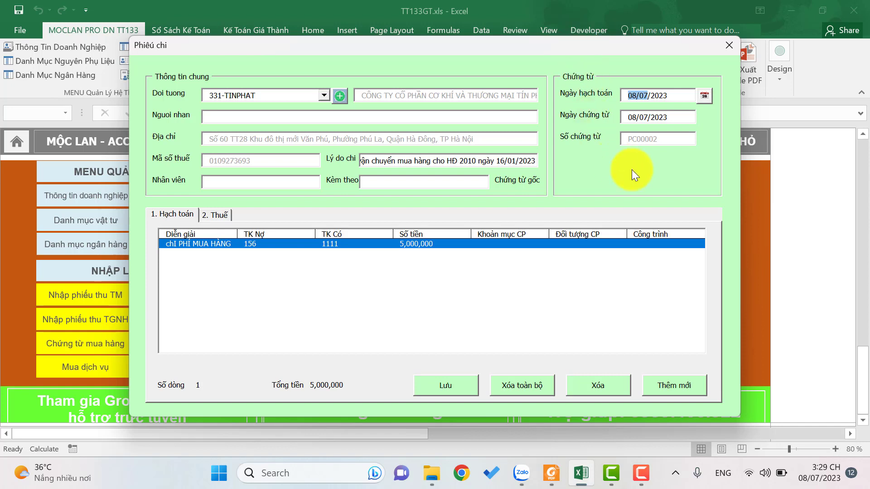
pyautogui.moveTo(584, 465)
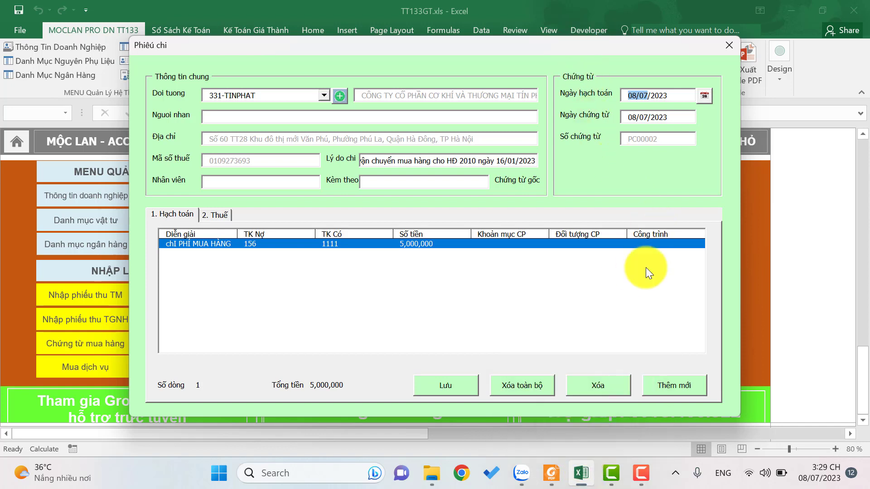
pyautogui.click(561, 462)
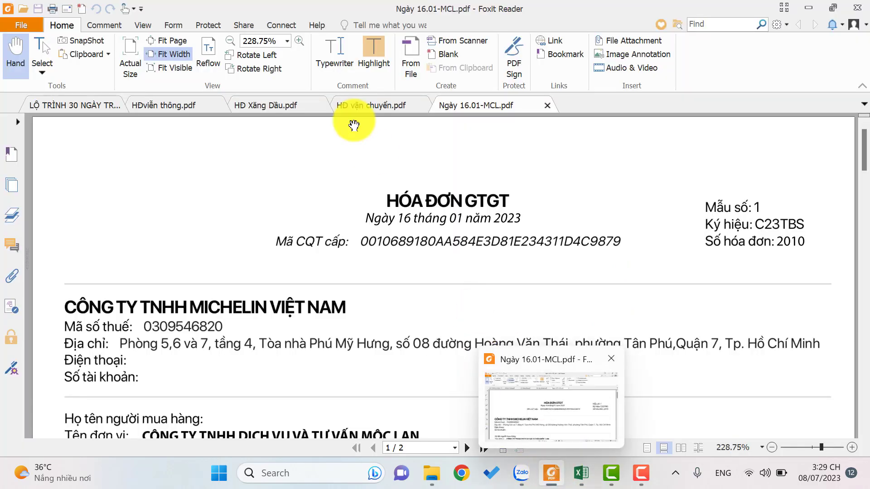
pyautogui.click(365, 109)
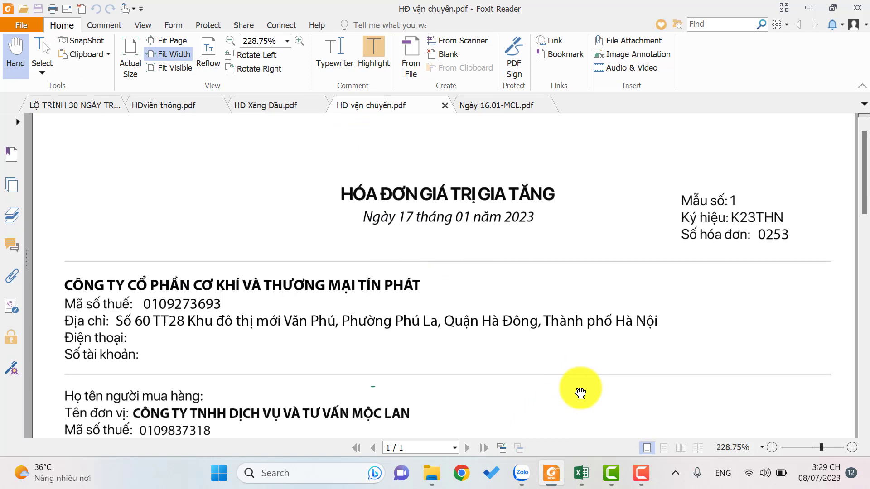
pyautogui.click(581, 473)
pyautogui.write('17/01/2023')
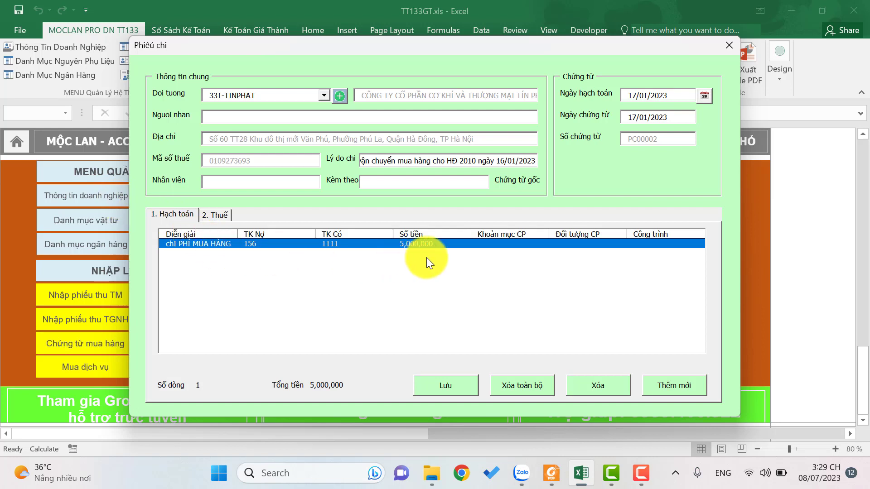
# Review and accept the voucher's accounting line debiting 156 for 5,000,000, then save the payment voucher and close its form.
pyautogui.doubleClick(262, 248)
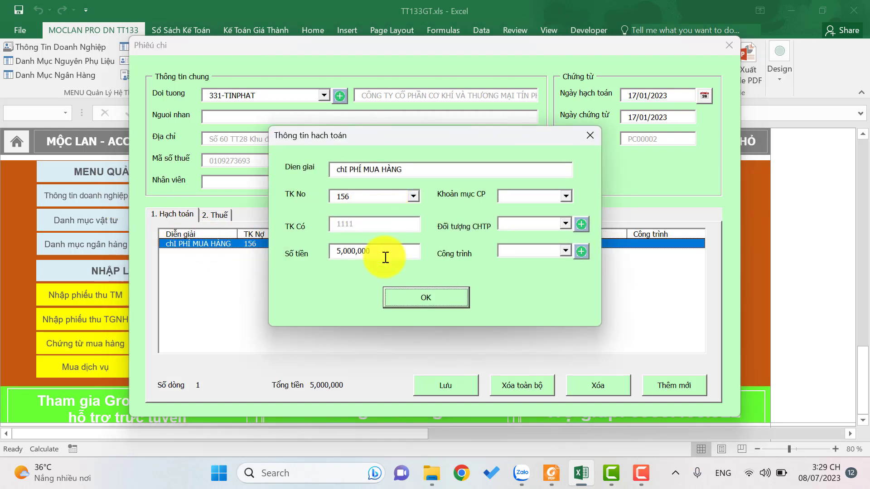
pyautogui.click(406, 297)
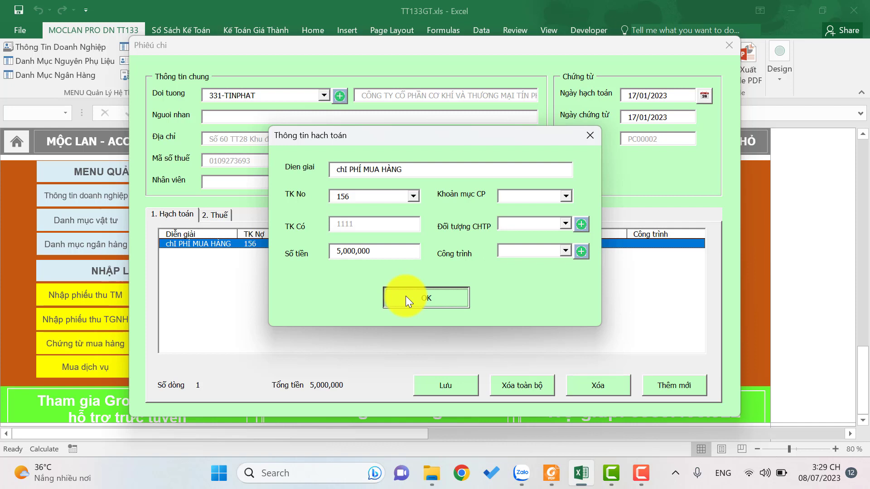
pyautogui.click(406, 297)
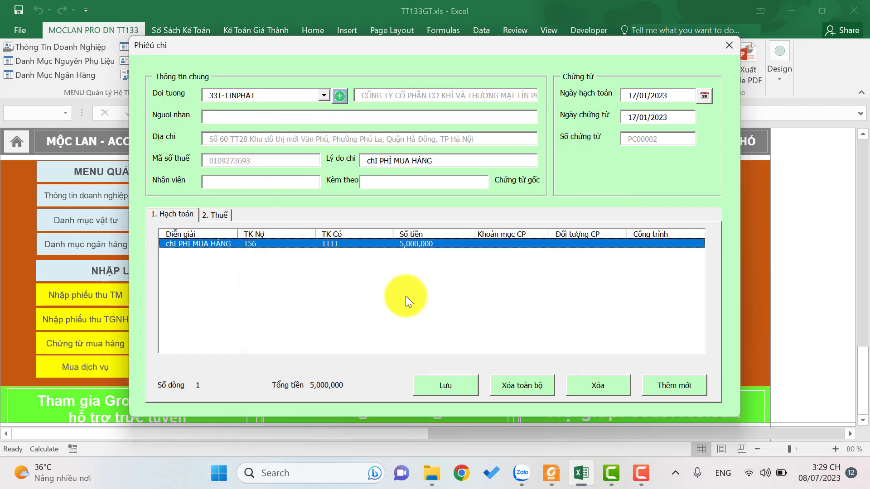
pyautogui.click(441, 382)
pyautogui.click(441, 278)
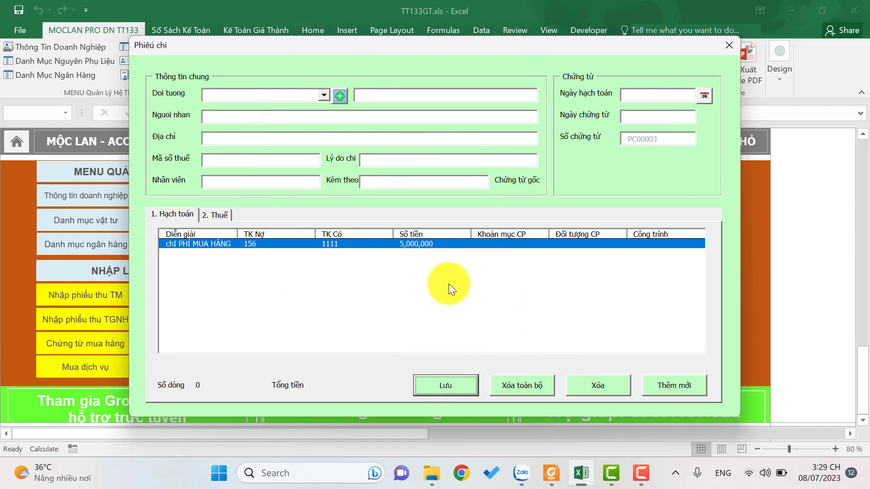
pyautogui.click(727, 49)
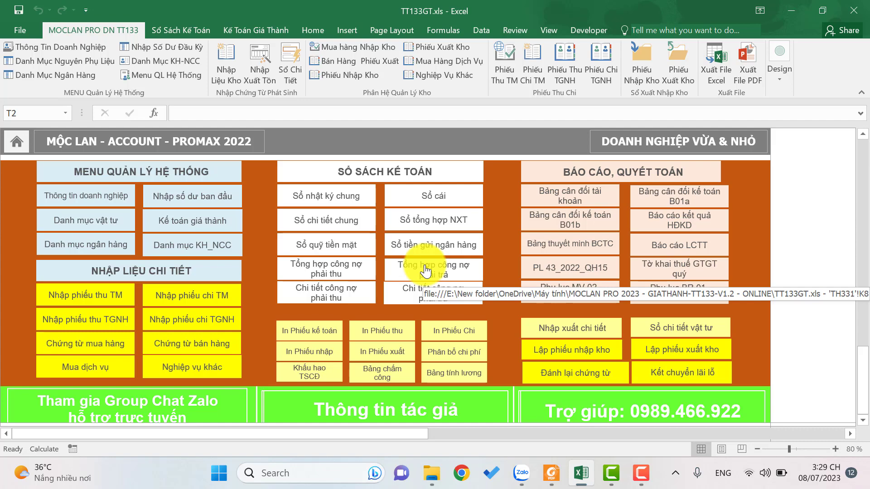
# Open a goods purchase document (Chứng từ mua hàng), set its CPMH to 5,000,000 and allocate that purchase cost across the item lines.
pyautogui.click(101, 348)
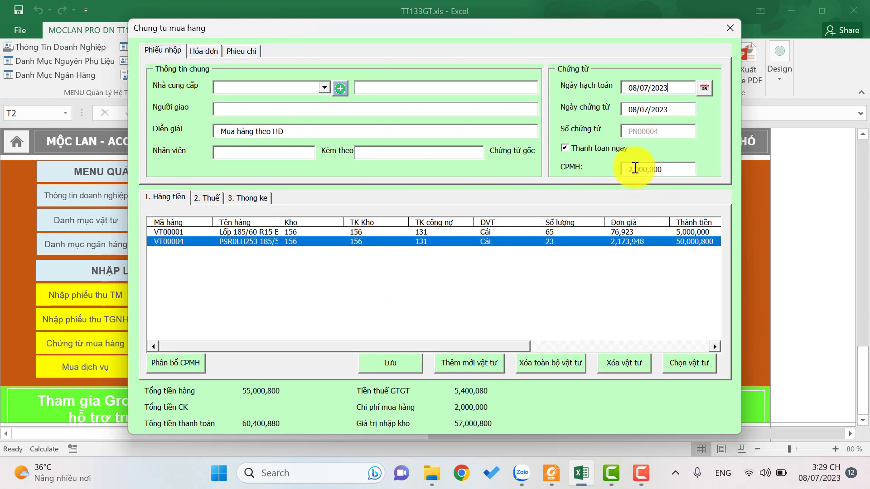
pyautogui.moveTo(632, 169); pyautogui.dragTo(597, 168)
pyautogui.write('5')
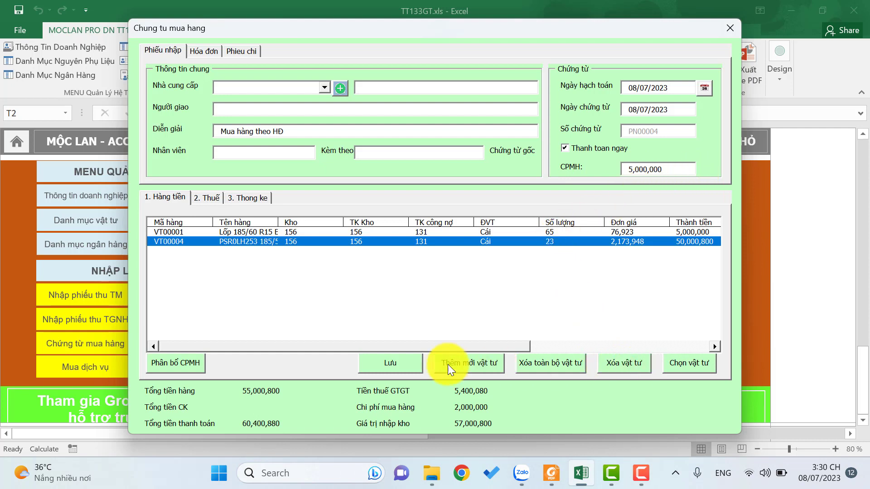
pyautogui.click(189, 360)
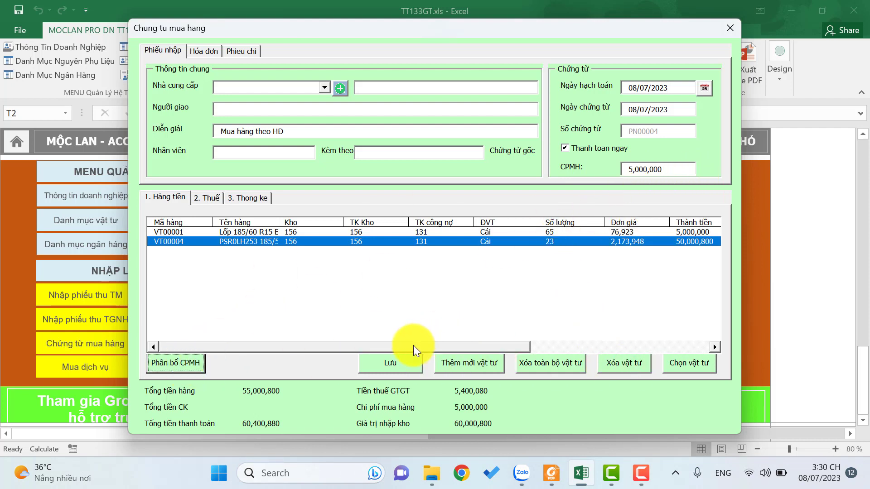
pyautogui.moveTo(415, 349); pyautogui.dragTo(679, 345)
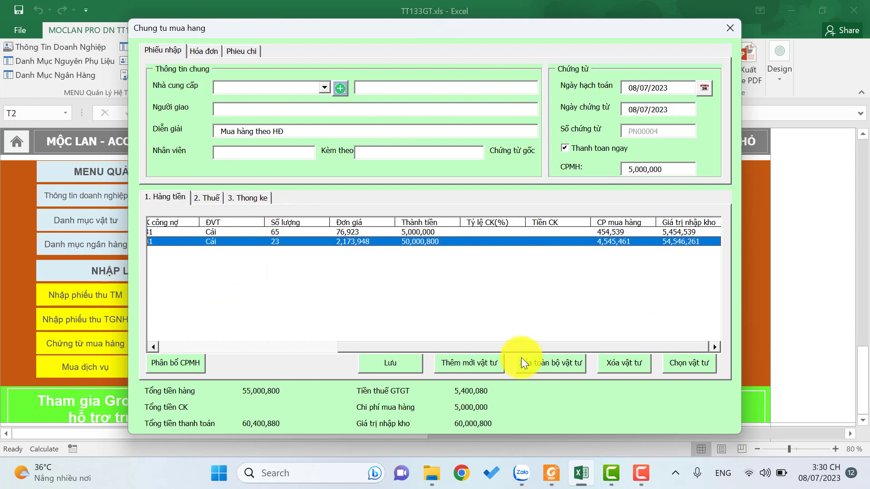
# Examine the item lines, quantities and amounts of the goods invoice Ngày 16.01-MCL.pdf in Foxit Reader.
pyautogui.click(551, 473)
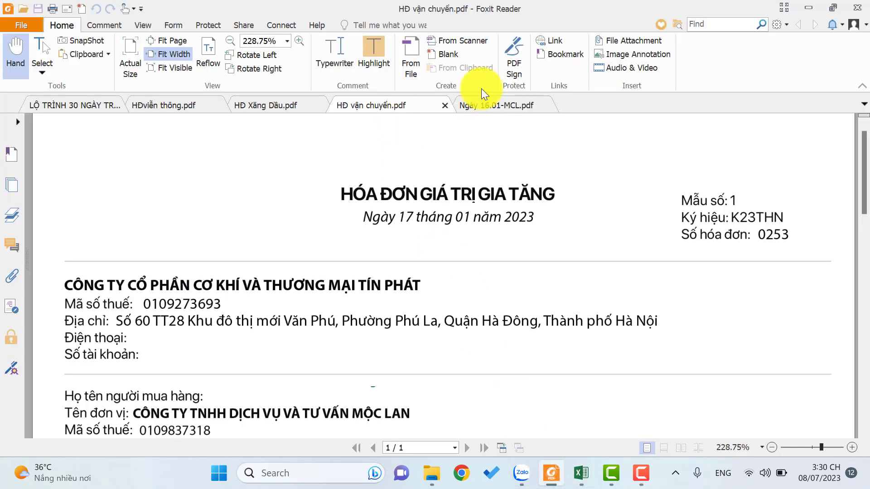
pyautogui.click(503, 108)
pyautogui.scroll(-2, 468, 353)
pyautogui.scroll(-10, 468, 352)
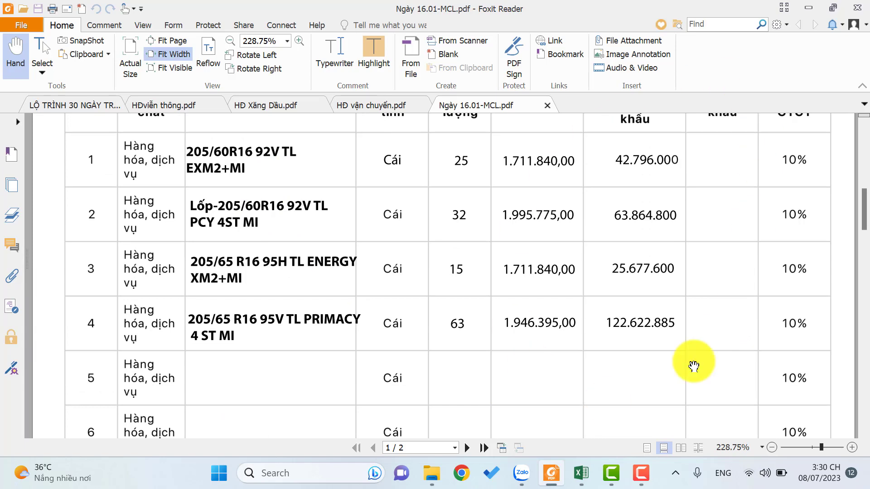
pyautogui.scroll(-2, 616, 290)
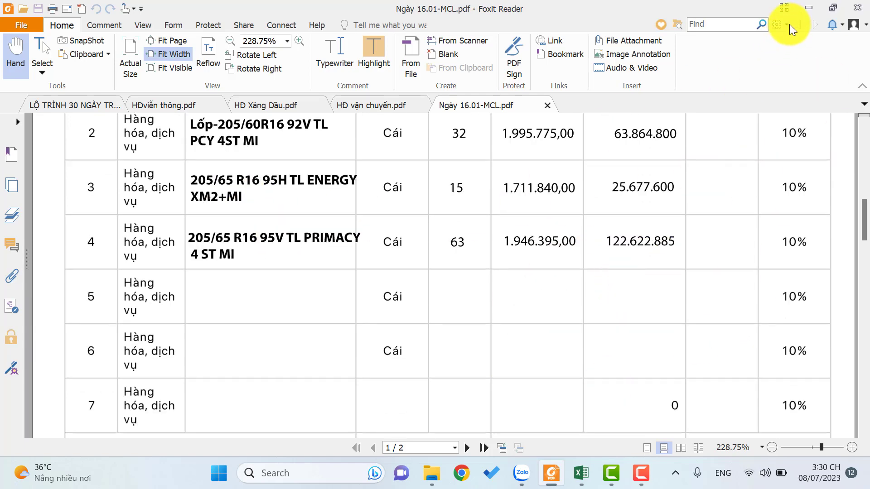
# Return to the workbook, close the goods purchase document, and open the telecom invoice HĐviễn thông.pdf from the 1. HĐ MUA DV folder.
pyautogui.click(808, 8)
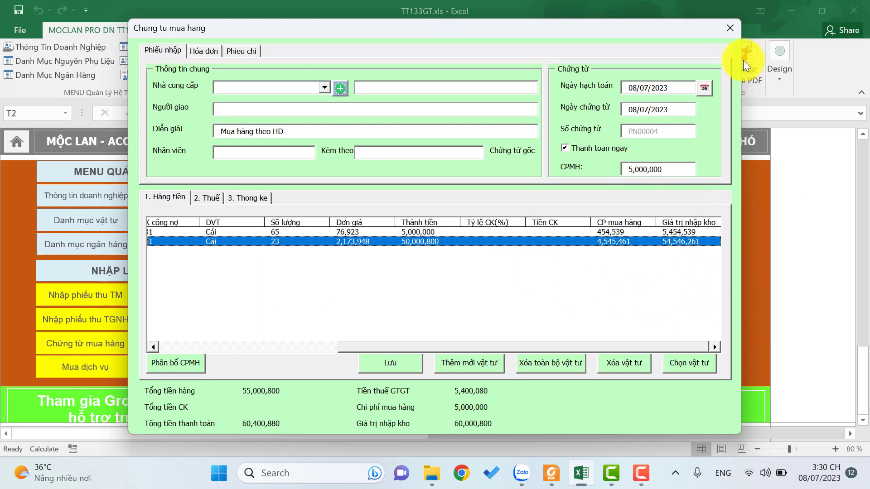
pyautogui.click(730, 28)
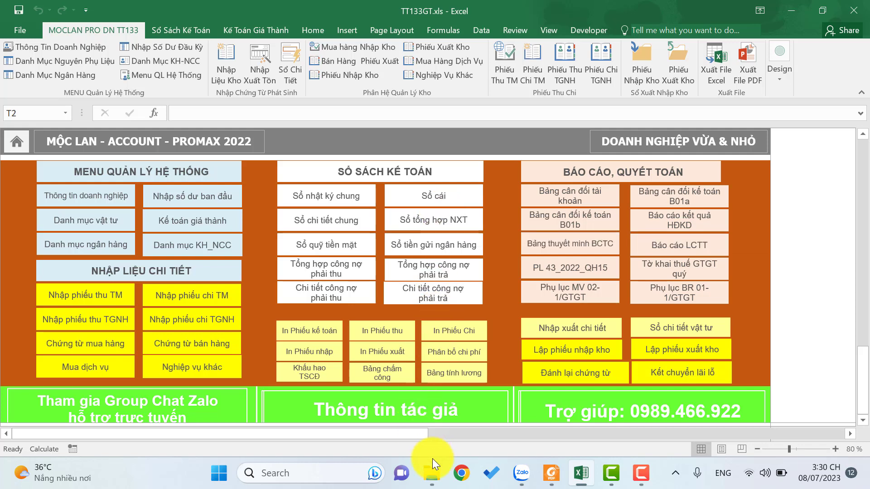
pyautogui.click(432, 471)
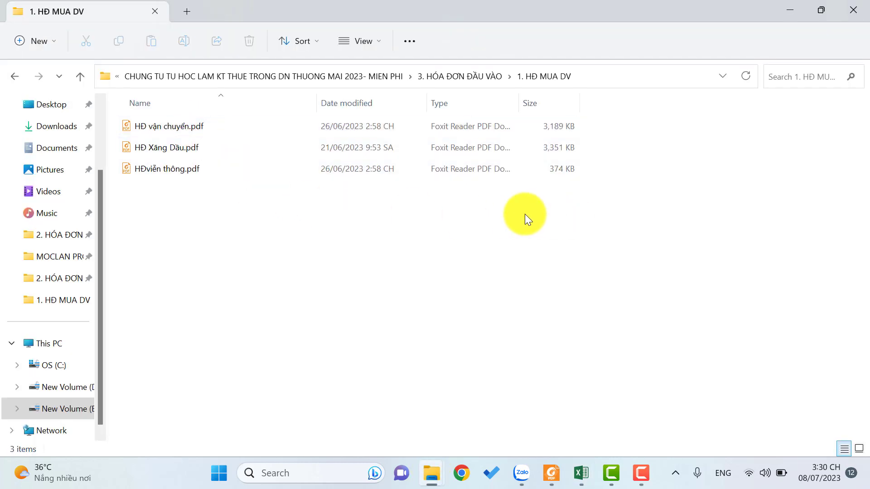
pyautogui.click(191, 171)
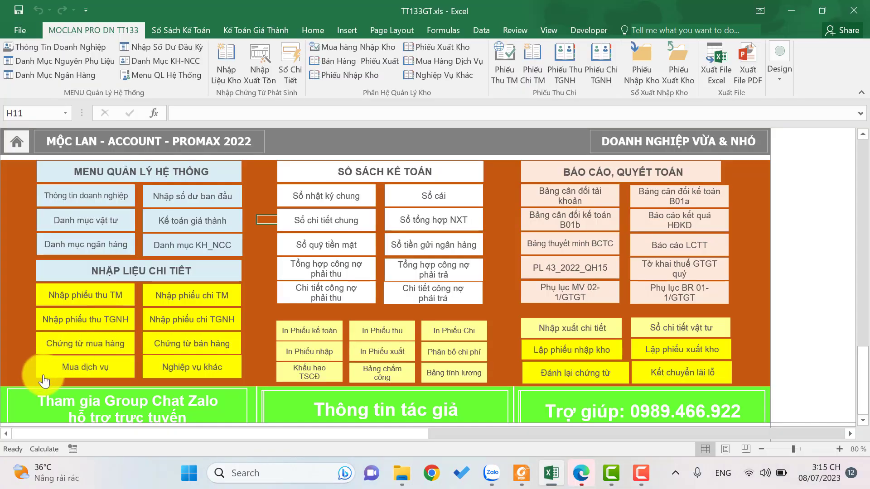
# View the service purchase form (Mua dịch vụ) and close it, and open a new cash payment voucher (Phiếu chi) instead.
pyautogui.click(66, 369)
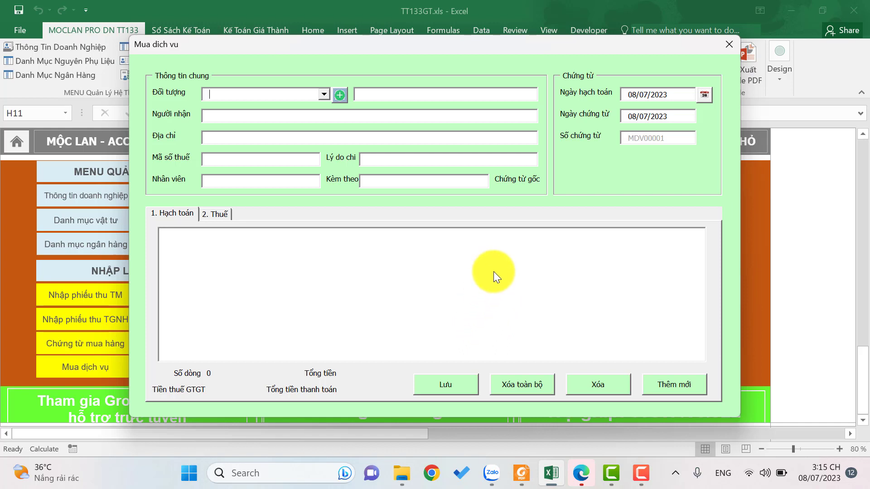
pyautogui.click(728, 48)
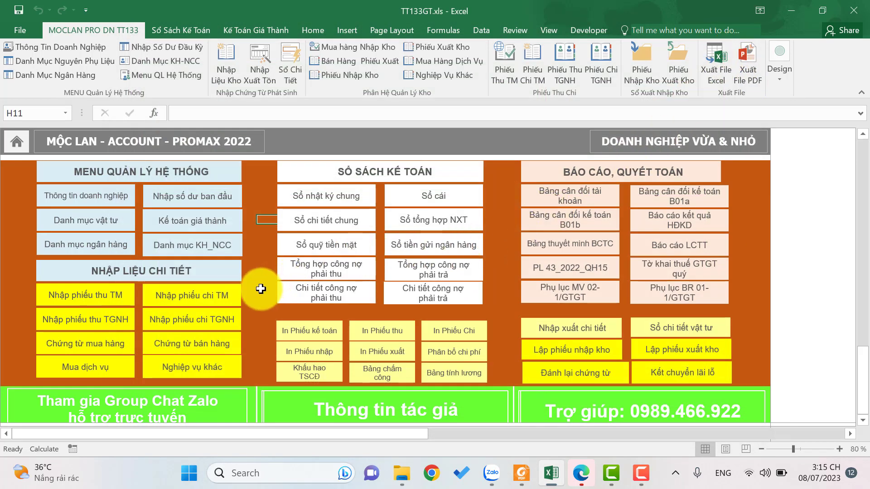
pyautogui.click(220, 301)
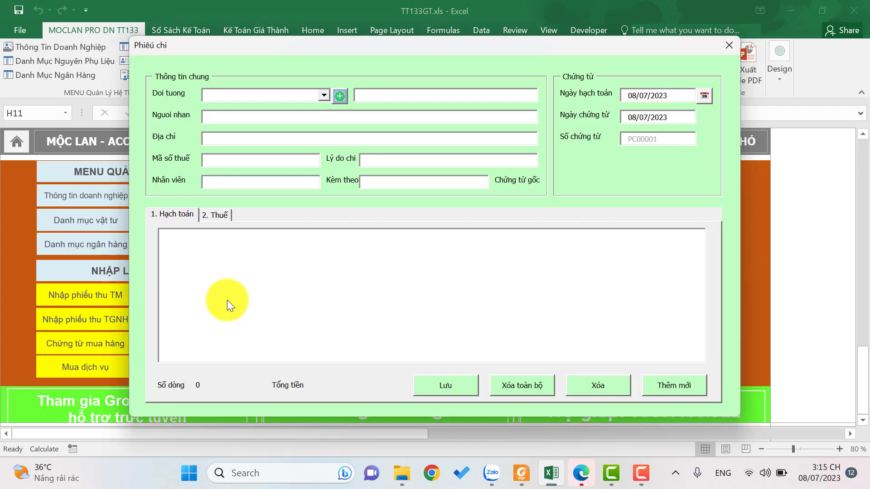
# Select TRUNG TÂM KINH DOANH VNPT - HÀ NỘI as the voucher's counterparty, searching by the tax code on HĐviễn thông.pdf.
pyautogui.click(522, 473)
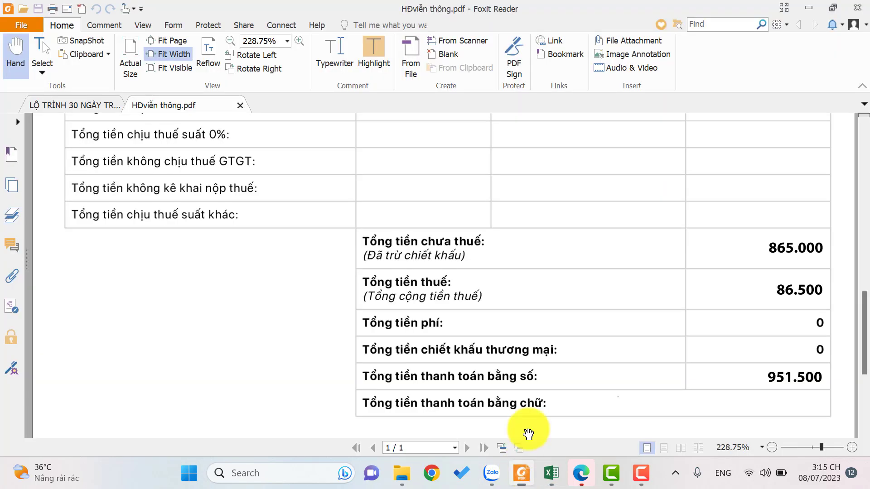
pyautogui.scroll(2, 509, 310)
pyautogui.scroll(10, 509, 309)
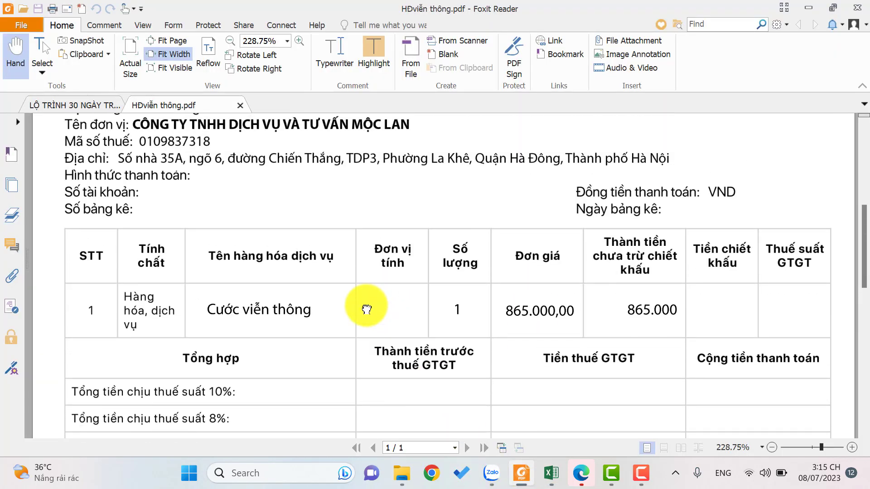
pyautogui.scroll(1, 347, 382)
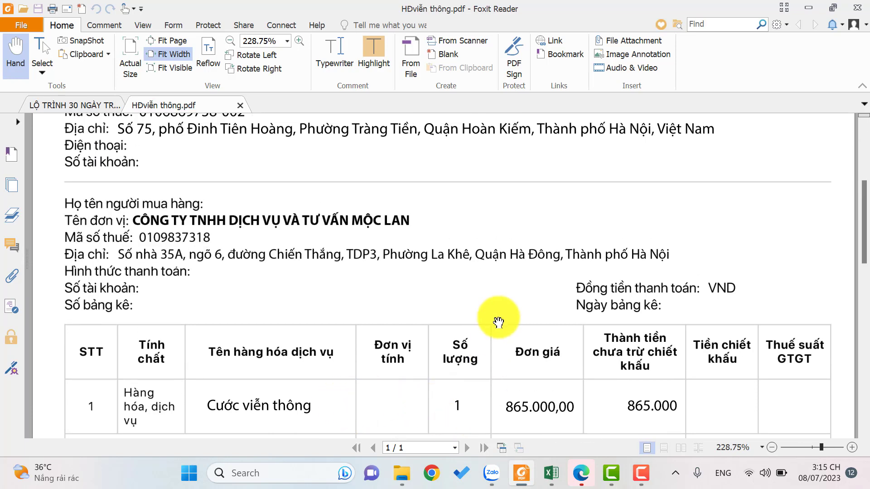
pyautogui.click(523, 485)
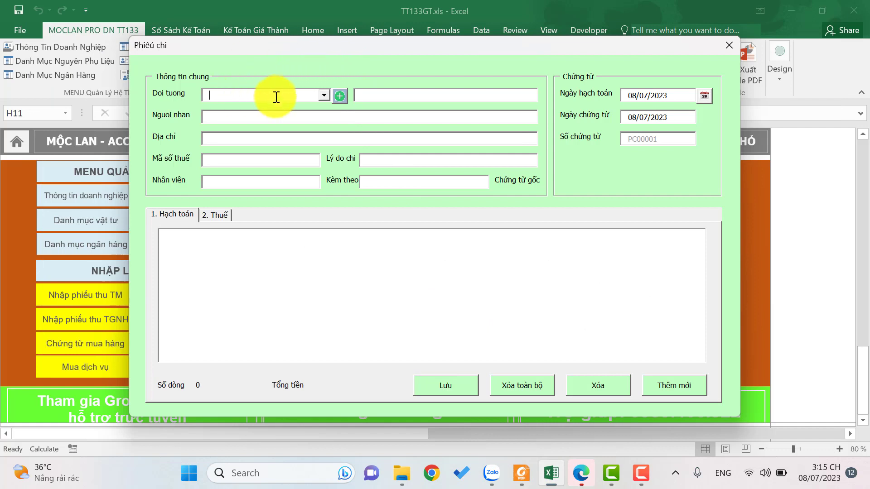
pyautogui.click(322, 94)
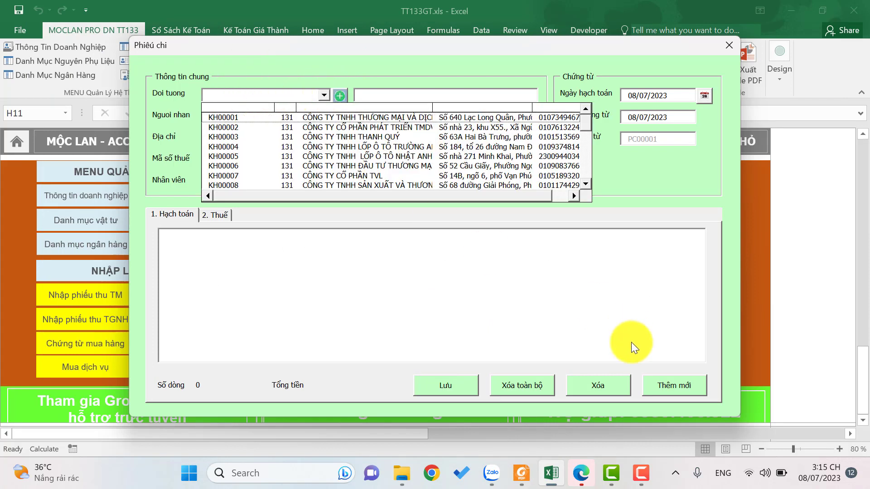
pyautogui.click(522, 473)
pyautogui.moveTo(531, 245); pyautogui.dragTo(481, 450)
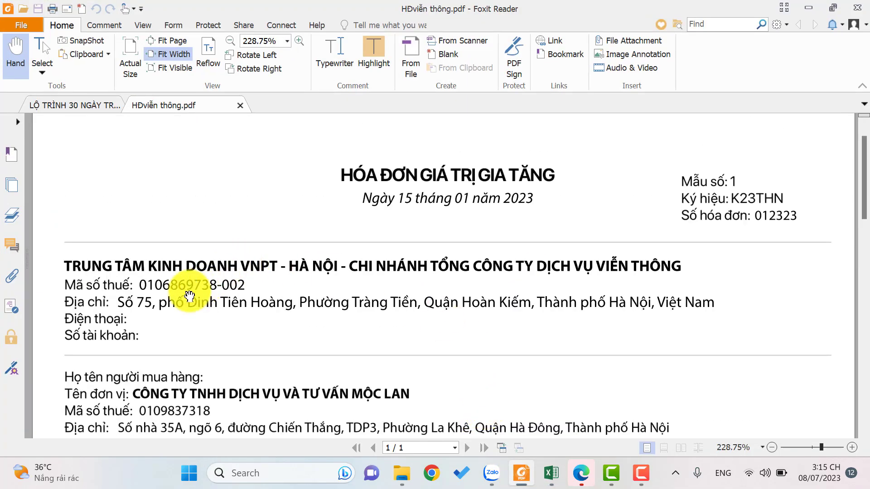
pyautogui.click(550, 473)
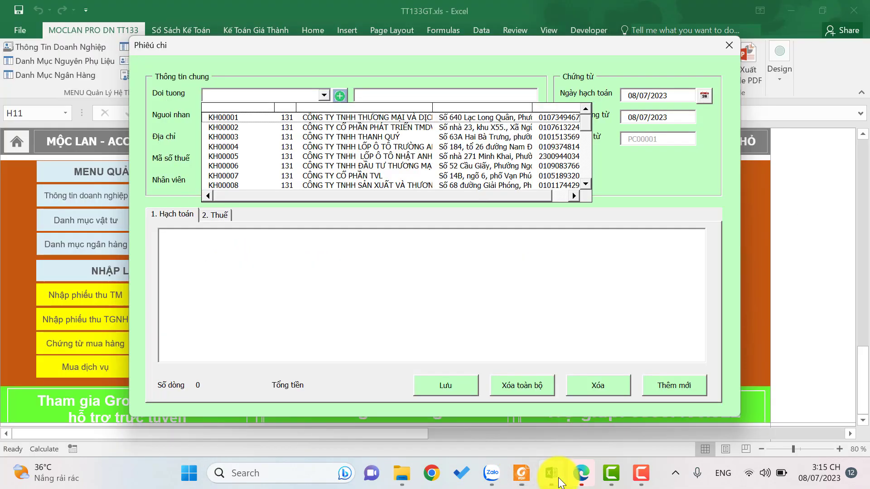
pyautogui.write('97')
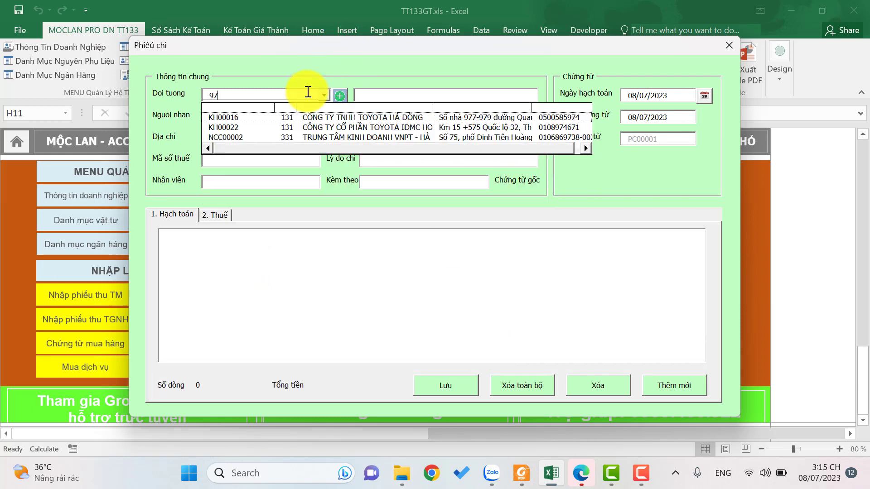
pyautogui.write('38')
pyautogui.click(283, 116)
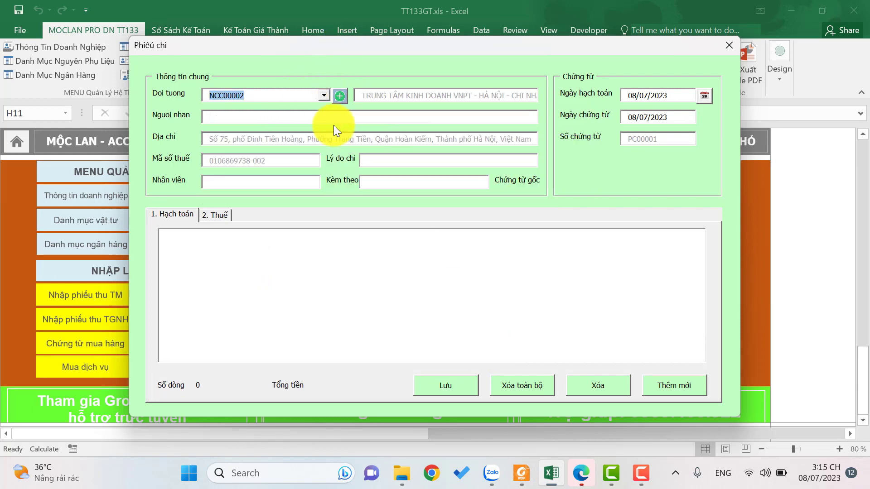
# Set the payment voucher's posting and document dates to 15/01/2023, matching the date on the telecom invoice.
pyautogui.click(521, 473)
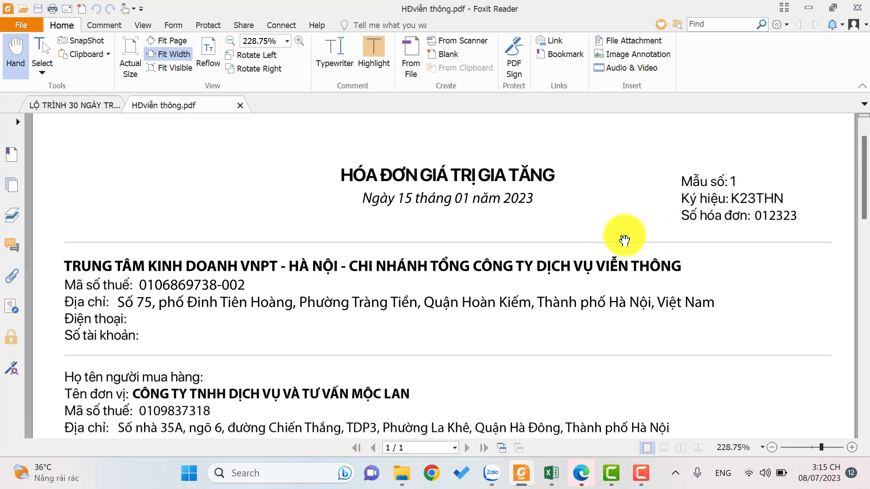
pyautogui.click(552, 471)
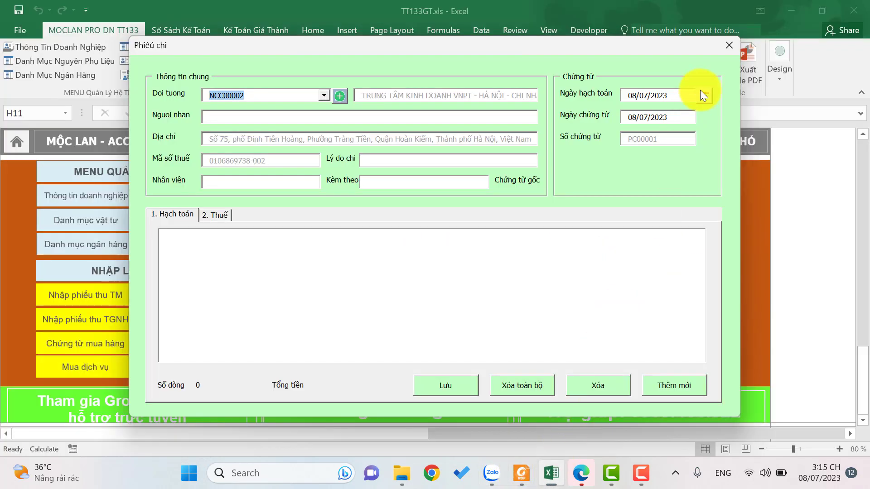
pyautogui.write('15/01')
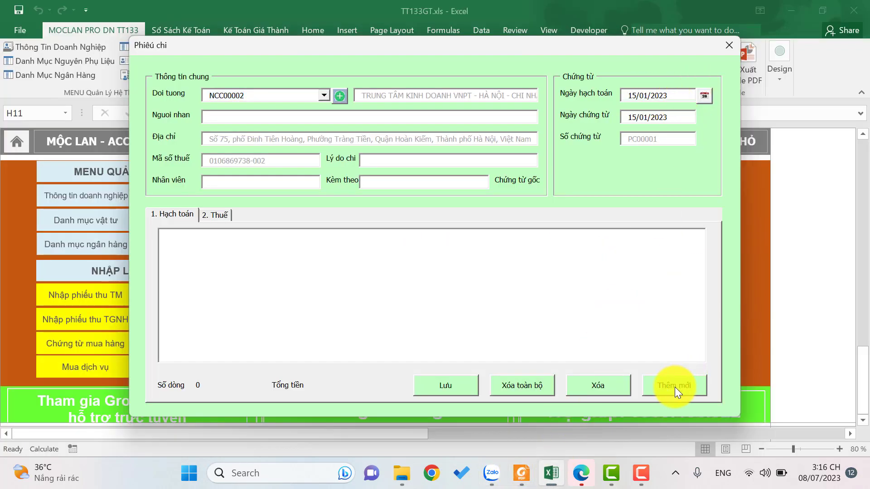
# Add an accounting line described "Cước viễn thông T1/2023" with debit account 6422 (Chi phí quản lý doanh nghiệp).
pyautogui.click(674, 386)
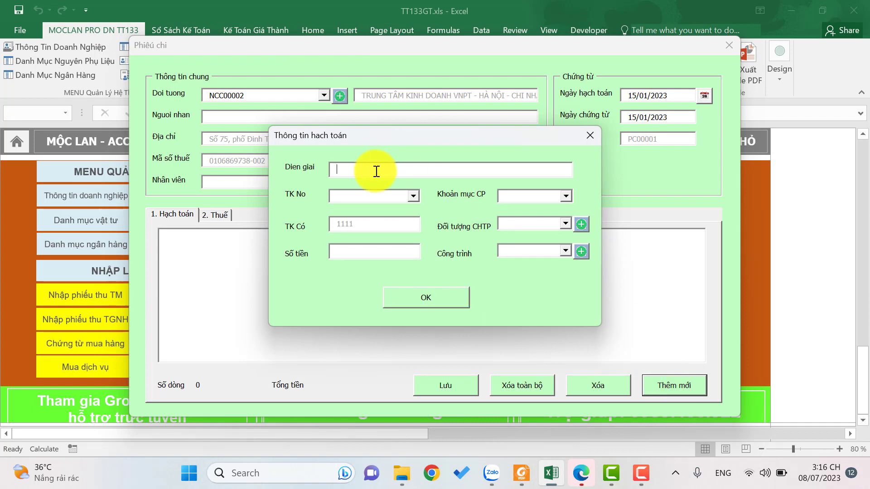
pyautogui.write('Cước viễn thông T1/2023')
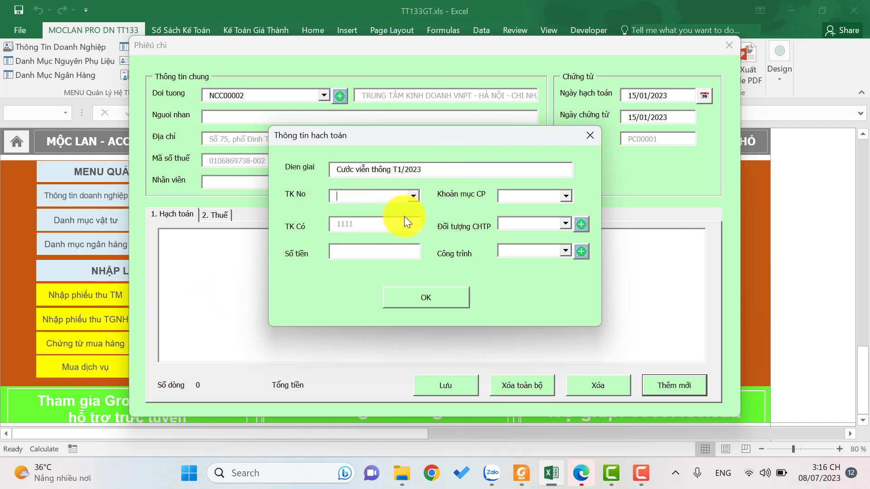
pyautogui.click(417, 196)
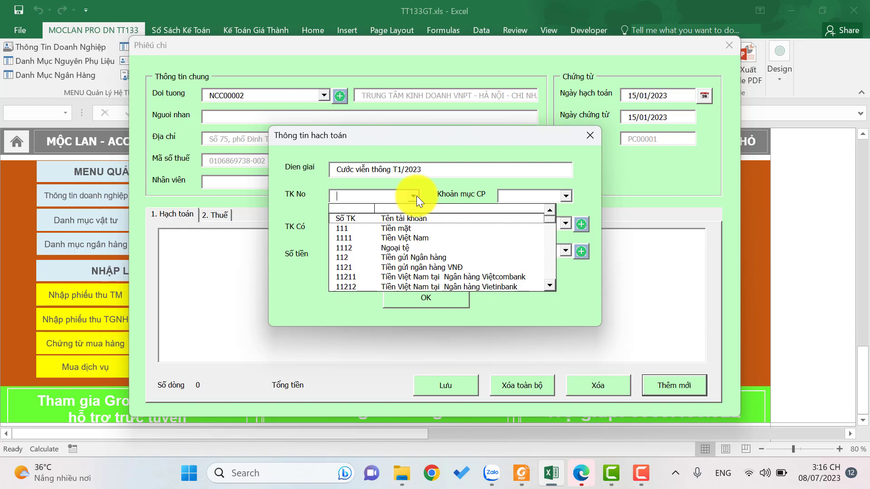
pyautogui.write('64')
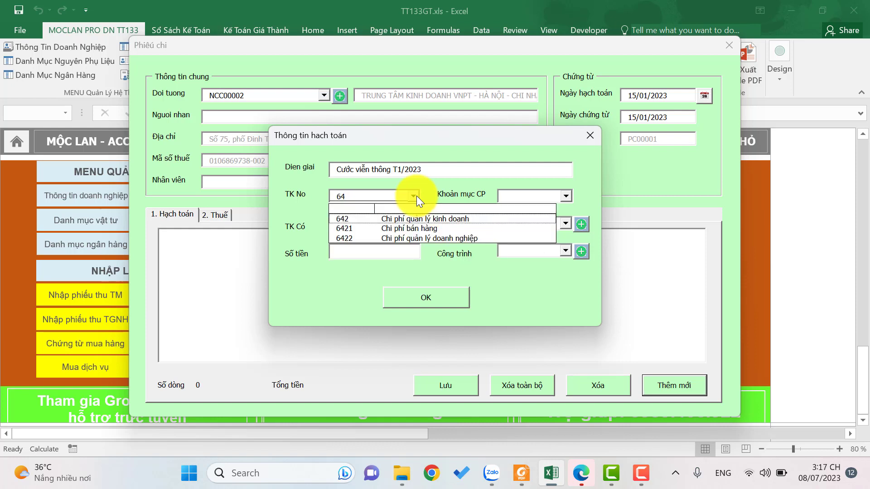
pyautogui.write('22')
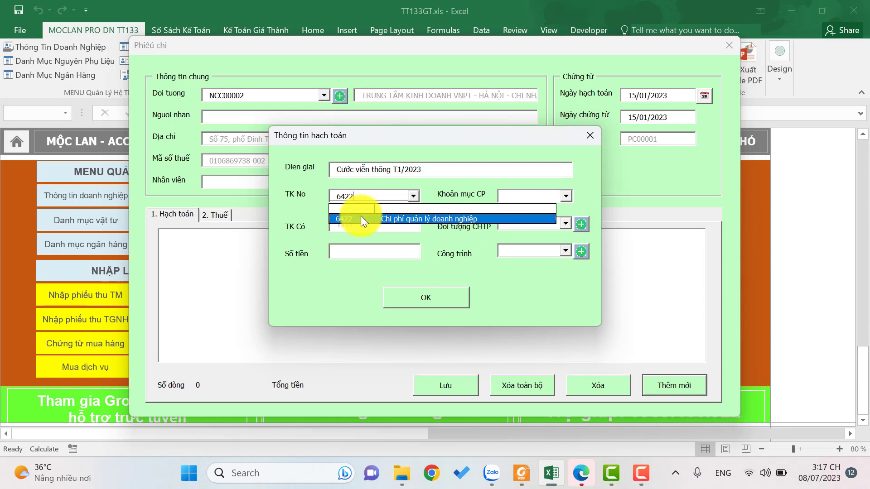
pyautogui.click(360, 216)
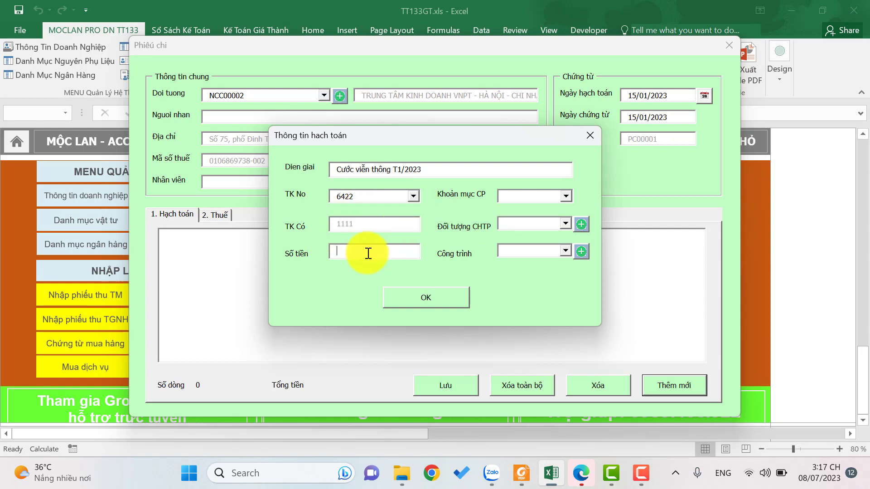
# Set the accounting line's amount to the invoice's pre-tax total of 865,000 and confirm the line.
pyautogui.click(521, 473)
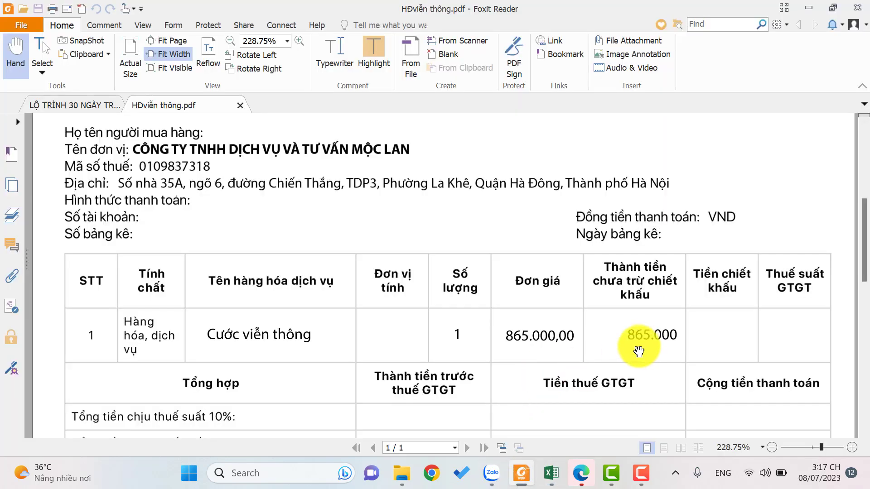
pyautogui.scroll(-8, 638, 351)
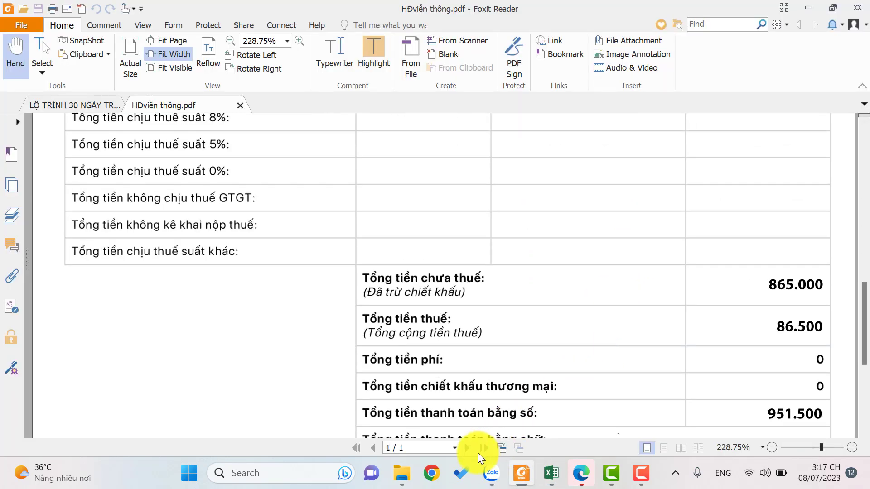
pyautogui.click(550, 473)
# Edit the voucher's input VAT line, setting the VAT account to 1331 and the VAT rate to 10%.
pyautogui.click(208, 211)
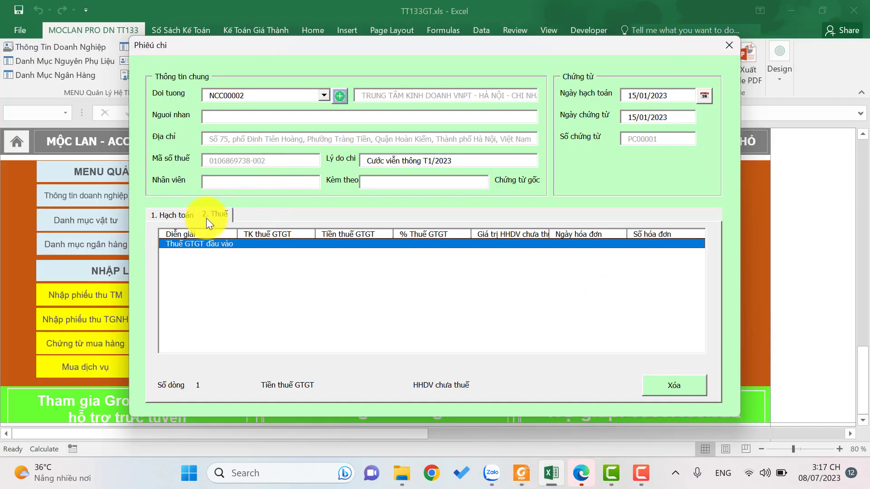
pyautogui.doubleClick(423, 247)
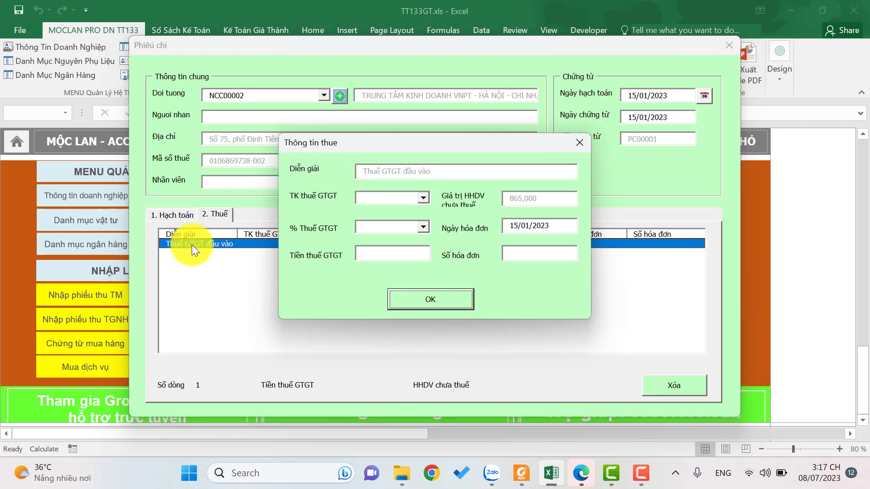
pyautogui.click(422, 199)
pyautogui.click(389, 214)
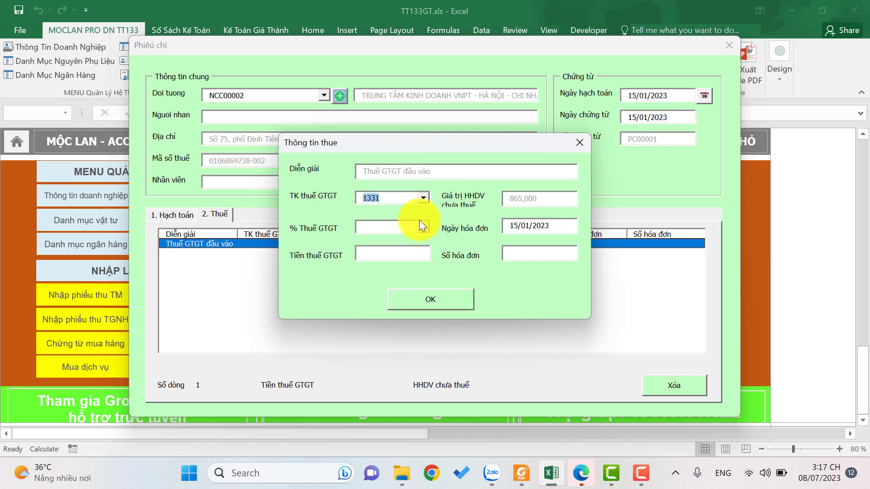
pyautogui.click(422, 227)
pyautogui.click(382, 268)
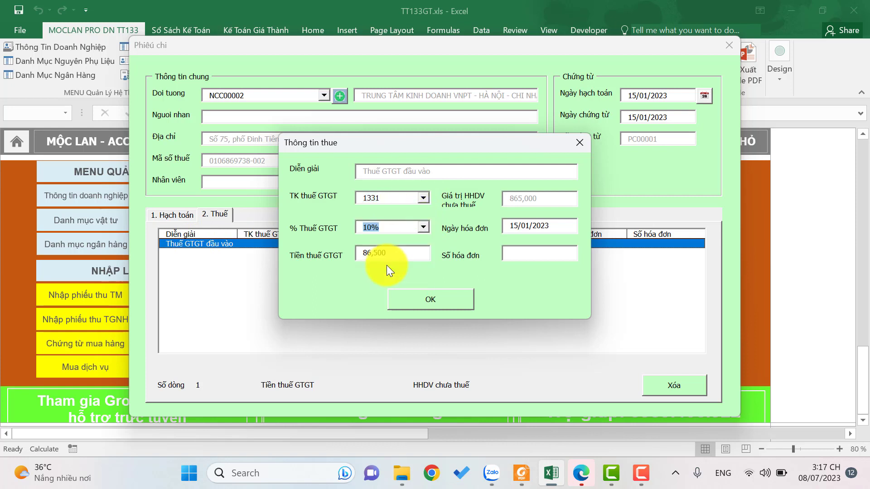
pyautogui.click(371, 253)
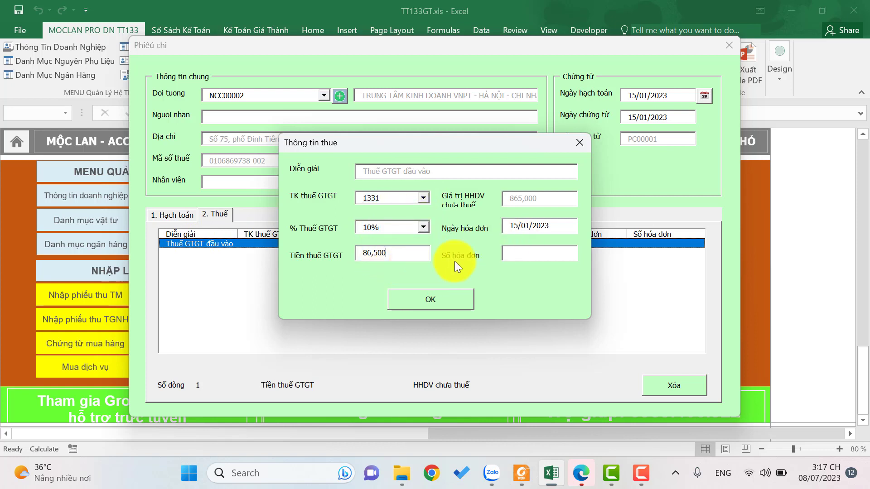
# Enter the invoice number (Số hóa đơn) from HĐviễn thông.pdf in the VAT details and confirm them.
pyautogui.click(517, 252)
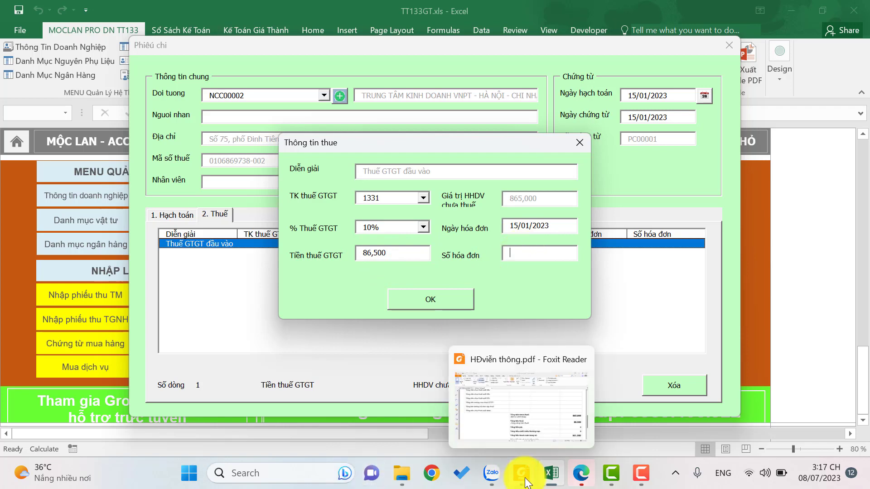
pyautogui.click(521, 473)
pyautogui.scroll(15, 589, 212)
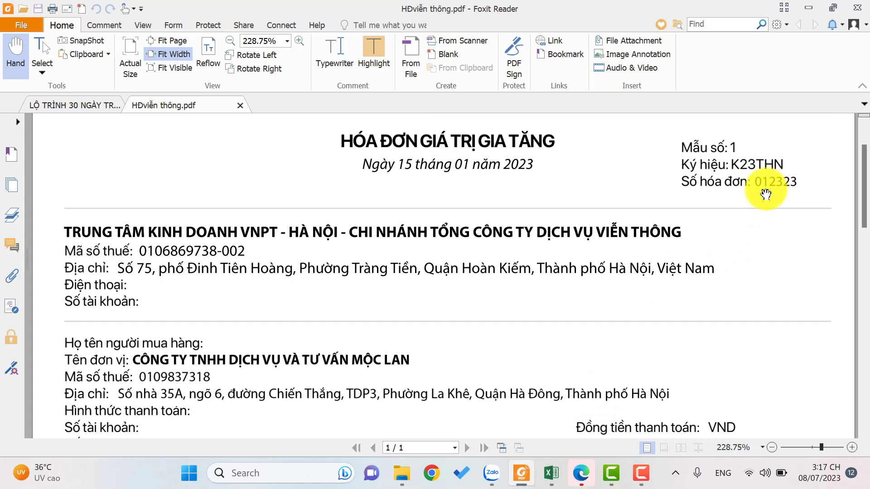
pyautogui.click(551, 473)
pyautogui.click(462, 297)
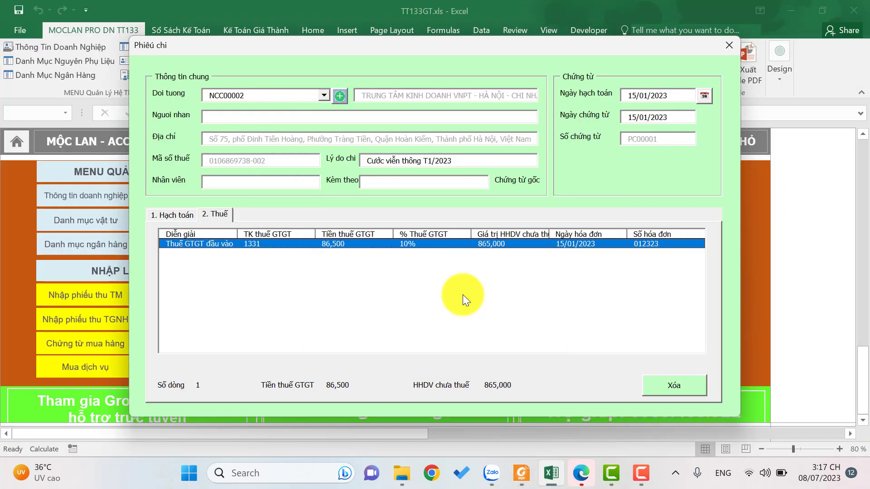
# Save the VNPT cash payment voucher from its accounting entries and close the Phiếu chi form.
pyautogui.click(182, 214)
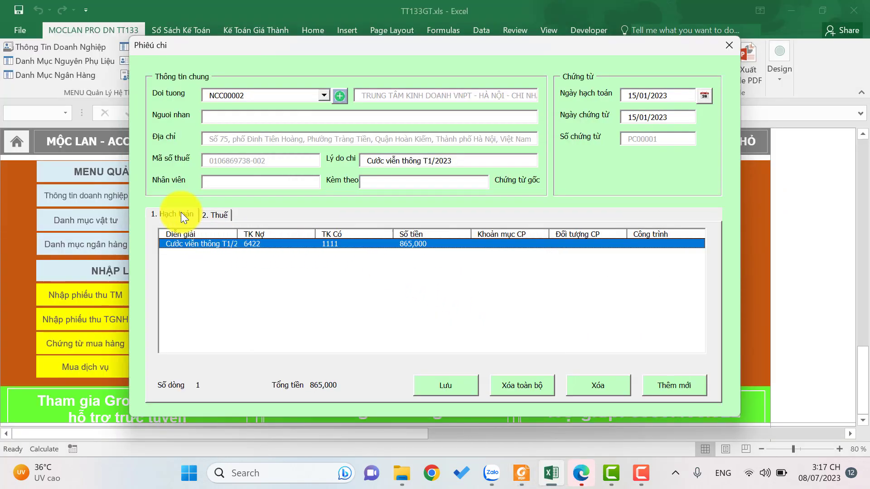
pyautogui.click(448, 385)
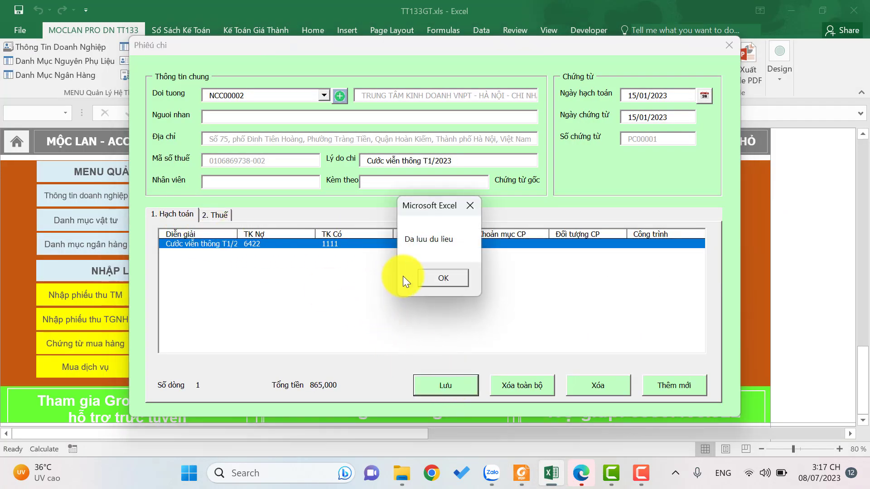
pyautogui.click(448, 278)
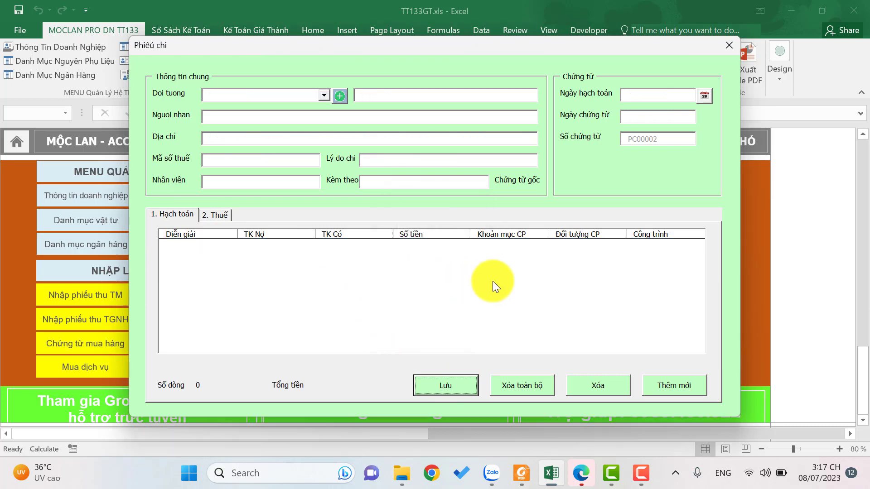
pyautogui.click(723, 47)
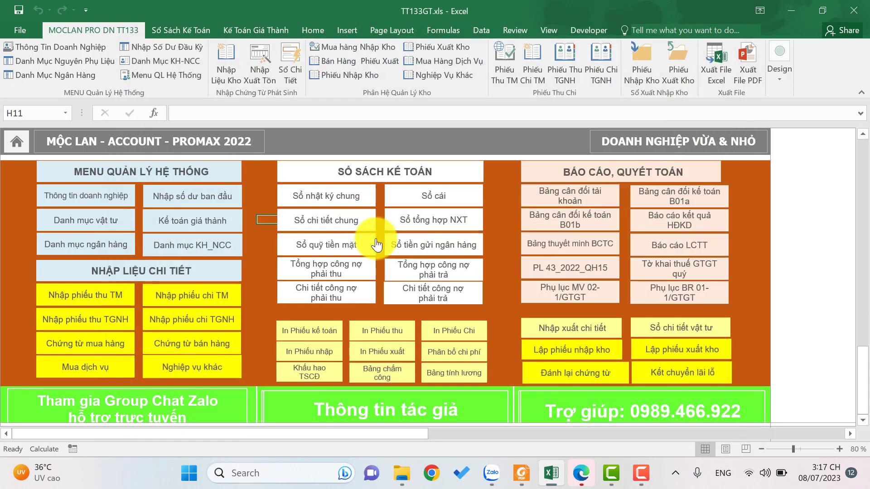
# Check the telecom payment voucher's posted expense and input VAT rows in the detailed entry sheet.
pyautogui.click(187, 278)
pyautogui.click(430, 363)
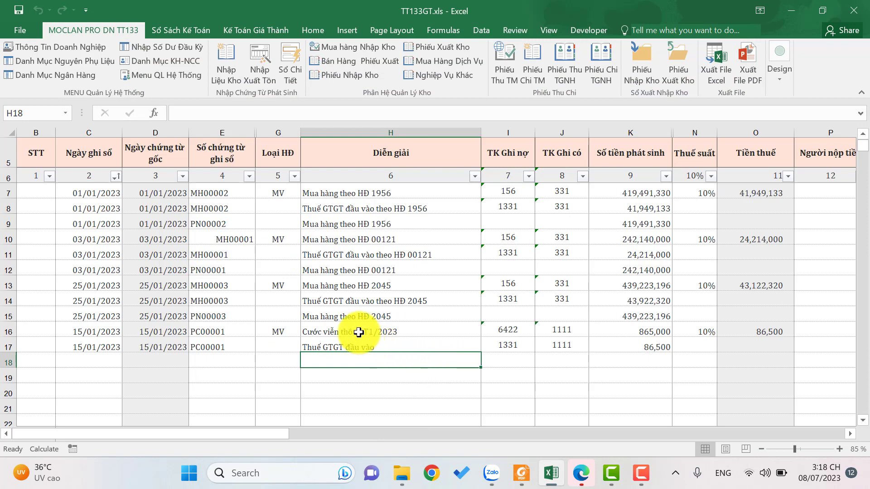
pyautogui.press('Up')
pyautogui.press('Up')
pyautogui.click(602, 334)
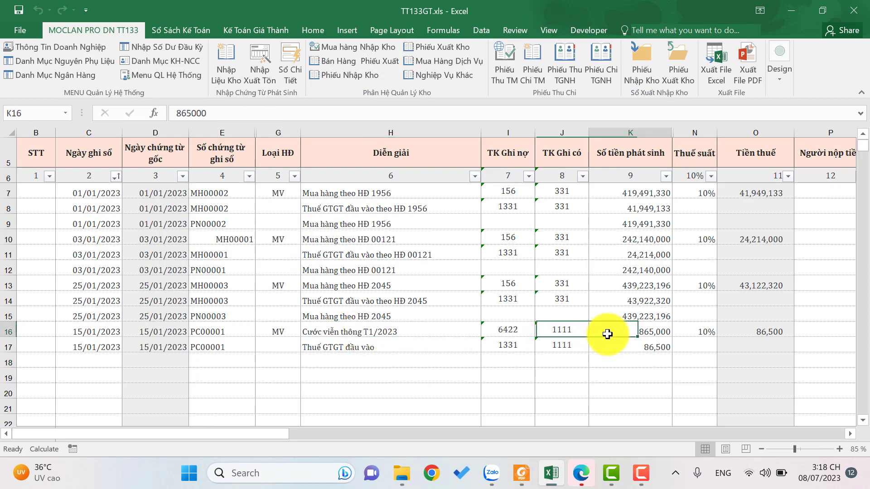
pyautogui.moveTo(207, 332); pyautogui.dragTo(210, 344)
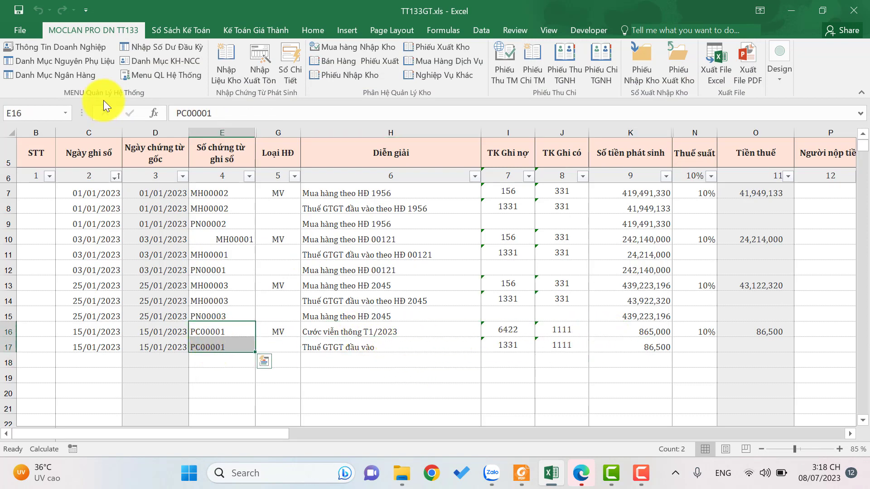
# Go back to the main menu and review voucher PC00001 in the printable Phiếu chi form.
pyautogui.click(168, 72)
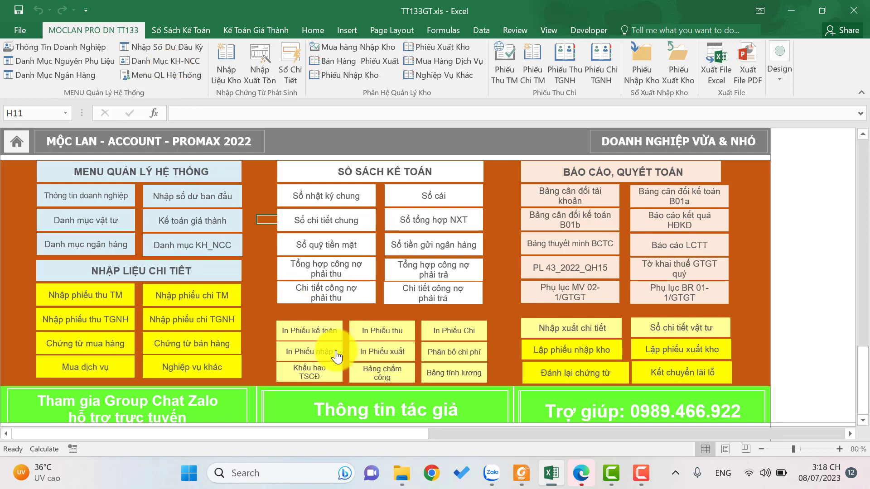
pyautogui.click(465, 326)
pyautogui.click(439, 232)
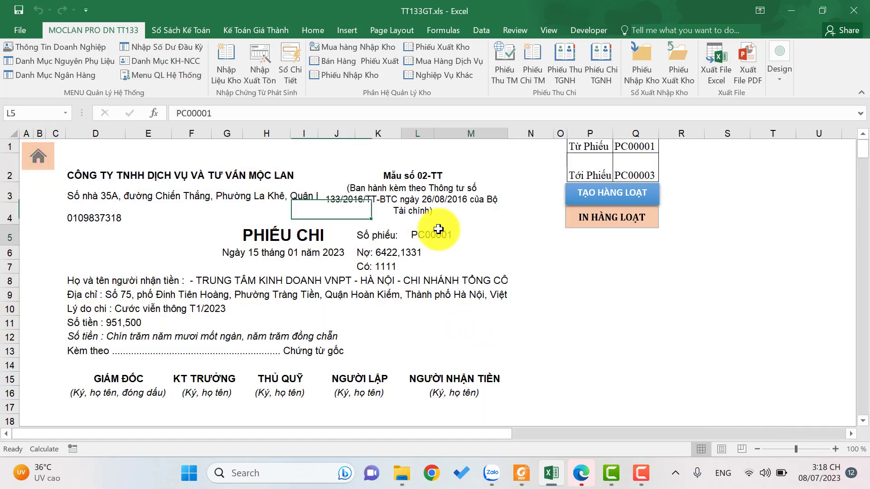
pyautogui.click(266, 247)
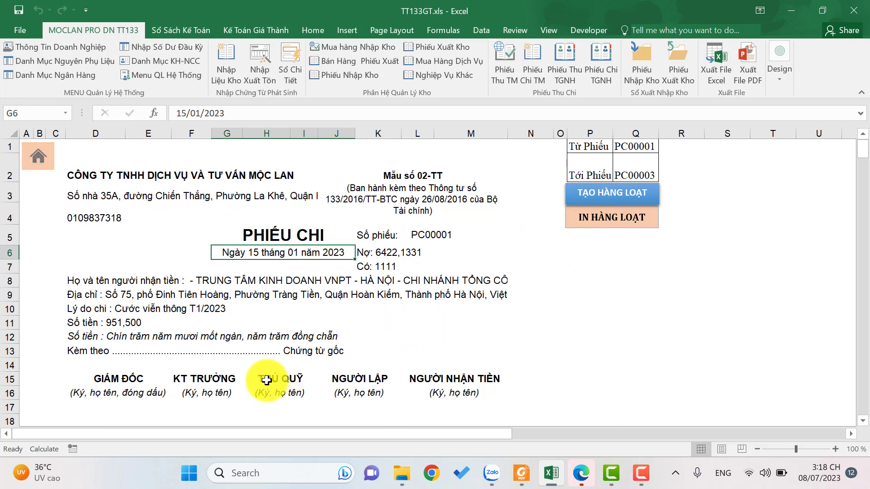
pyautogui.click(270, 310)
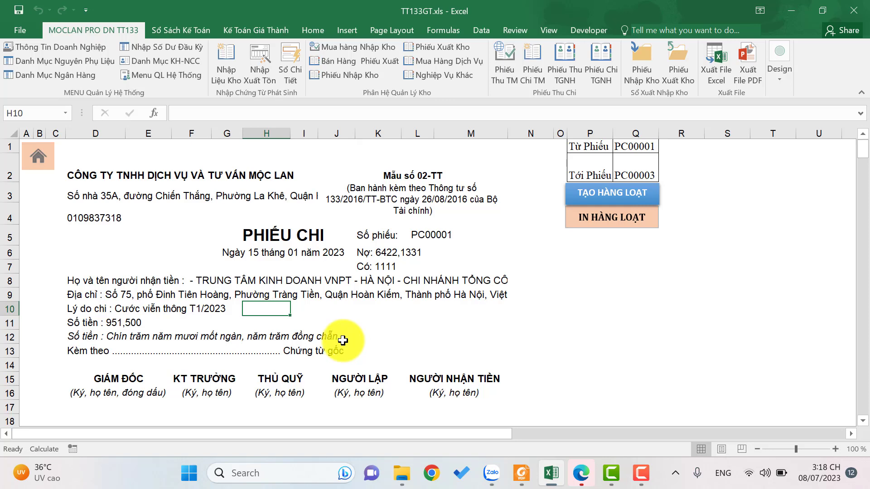
# Return to the main menu and open the warehouse receipt print form (In Phiếu nhập).
pyautogui.click(39, 163)
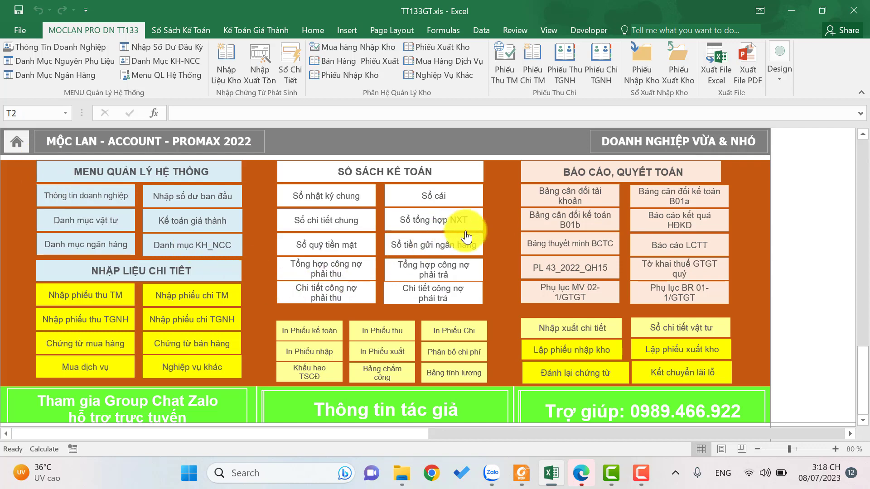
pyautogui.click(334, 355)
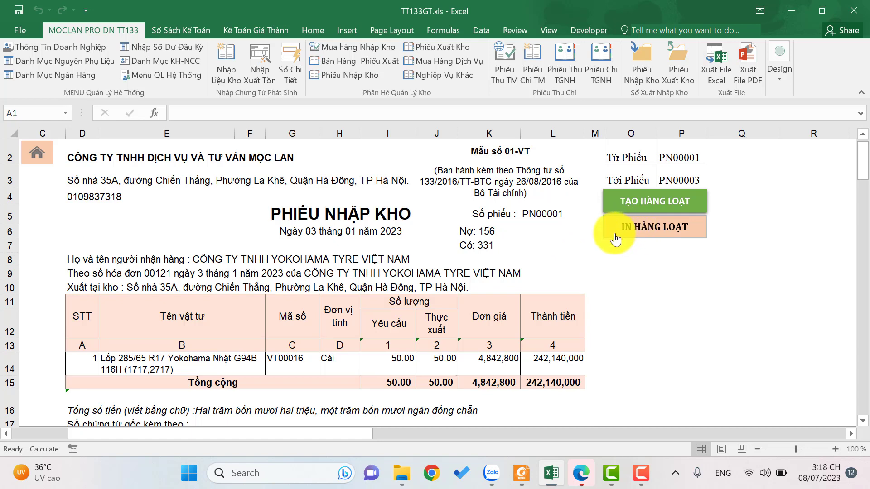
pyautogui.click(37, 153)
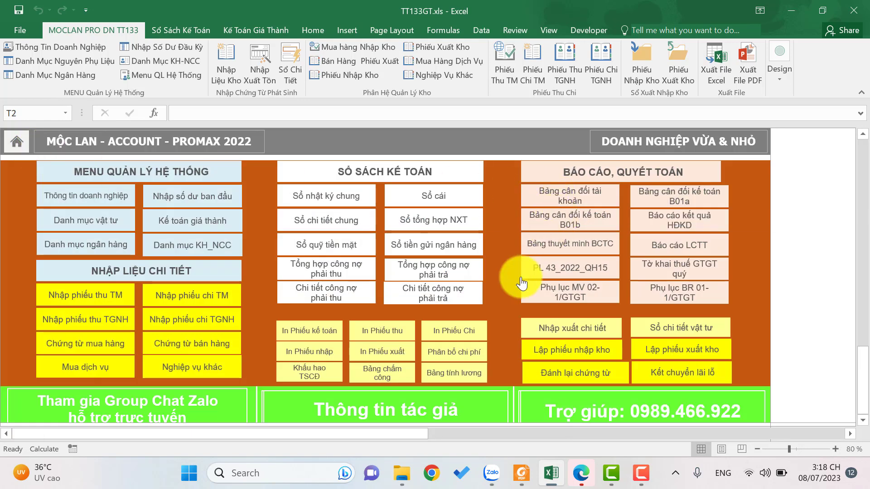
pyautogui.click(309, 350)
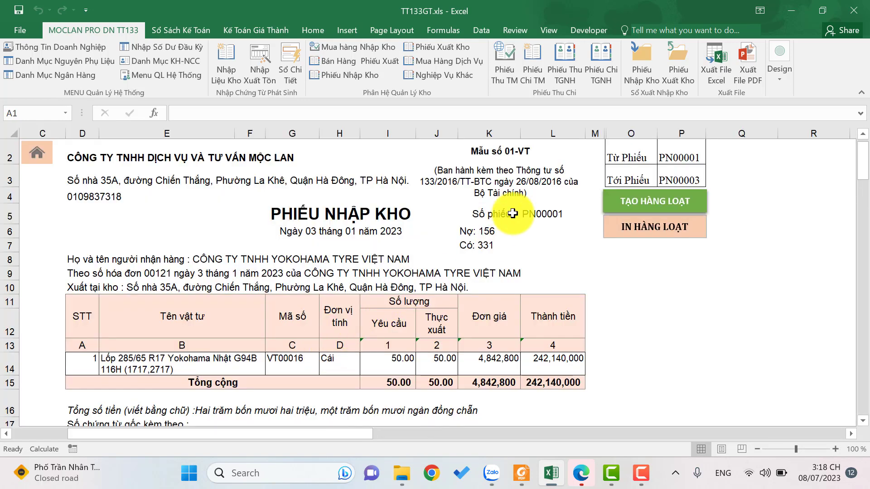
# Set the warehouse receipt's Số phiếu to PN00002 and review its item lines, total and signature section.
pyautogui.doubleClick(558, 213)
pyautogui.moveTo(573, 212); pyautogui.dragTo(559, 213)
pyautogui.write('2')
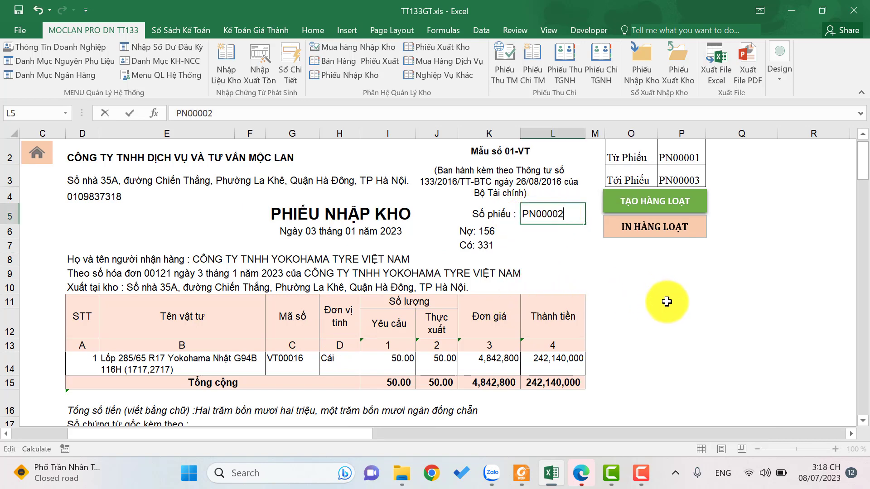
pyautogui.click(666, 301)
pyautogui.click(606, 353)
pyautogui.scroll(-3, 607, 353)
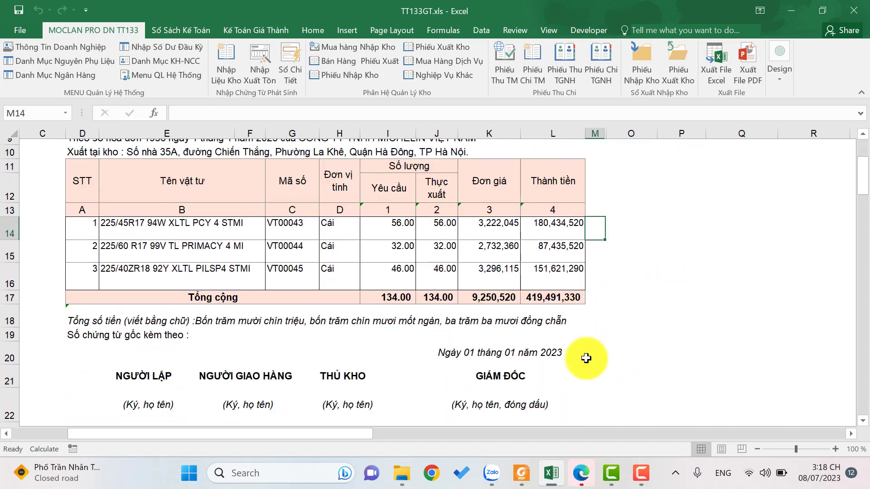
pyautogui.scroll(3, 576, 373)
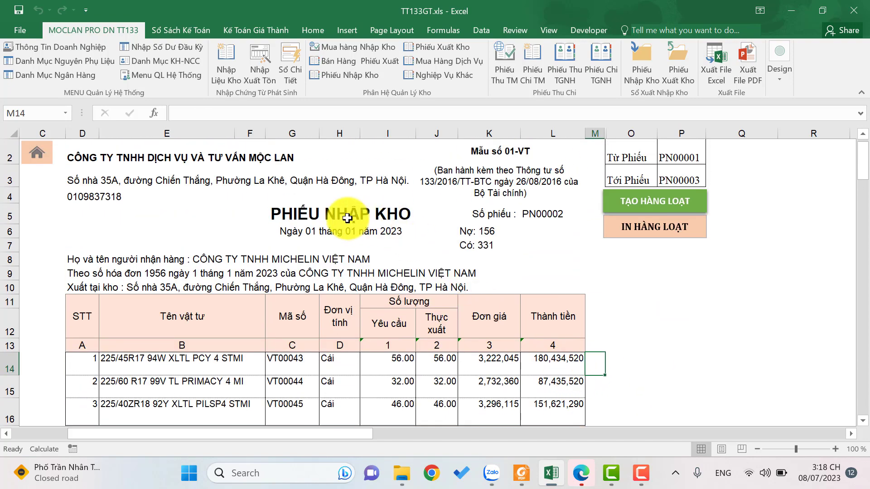
pyautogui.scroll(-1, 619, 303)
pyautogui.scroll(1, 620, 300)
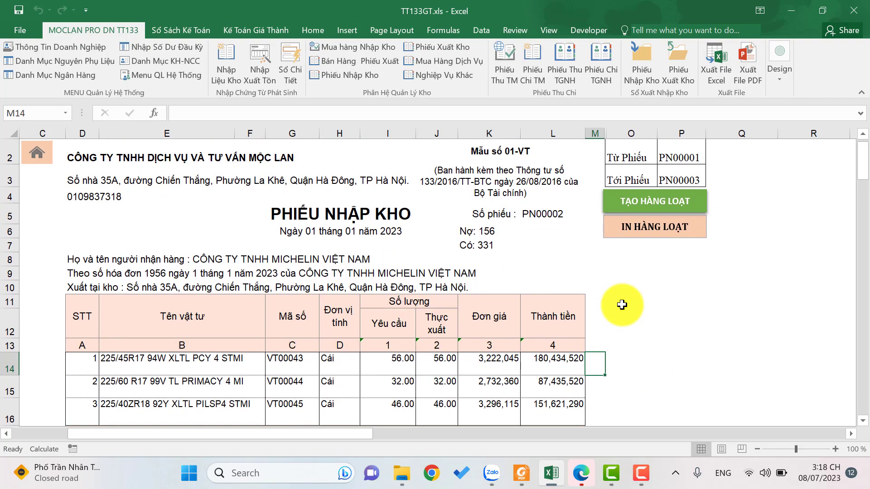
# Batch-create the warehouse receipts from PN00001 to PN00003.
pyautogui.click(652, 200)
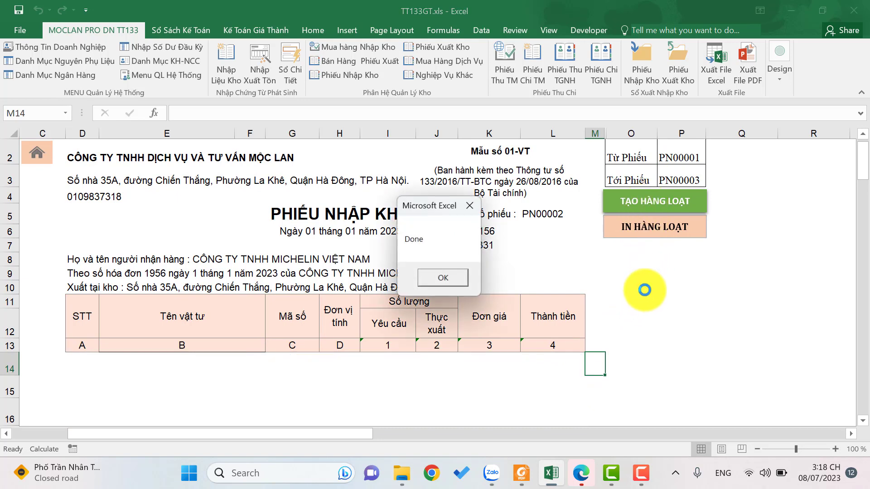
pyautogui.click(434, 280)
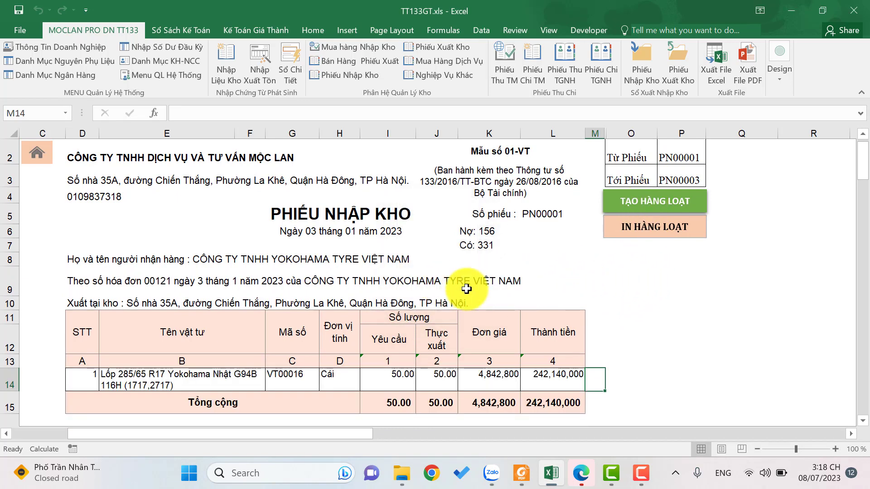
# Examine the Từ Phiếu and Tới Phiếu range and the batch-created warehouse receipts down the sheet.
pyautogui.moveTo(683, 151); pyautogui.dragTo(682, 175)
pyautogui.click(682, 149)
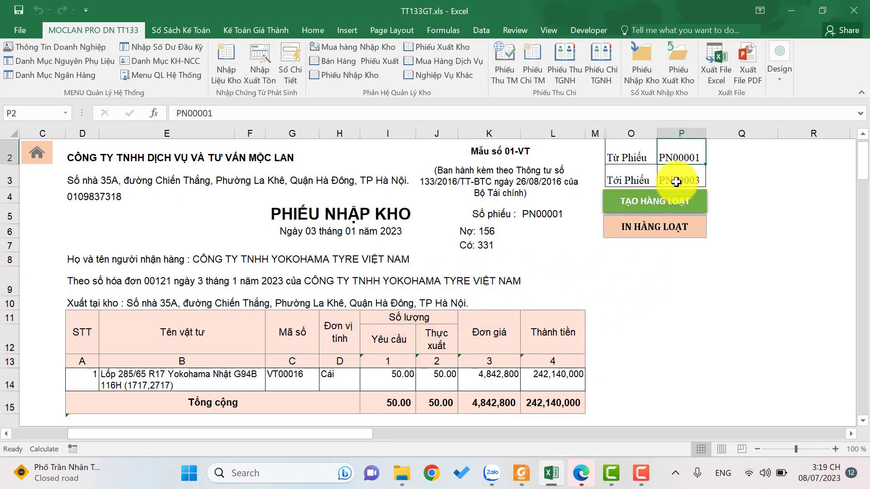
pyautogui.click(676, 181)
pyautogui.click(679, 155)
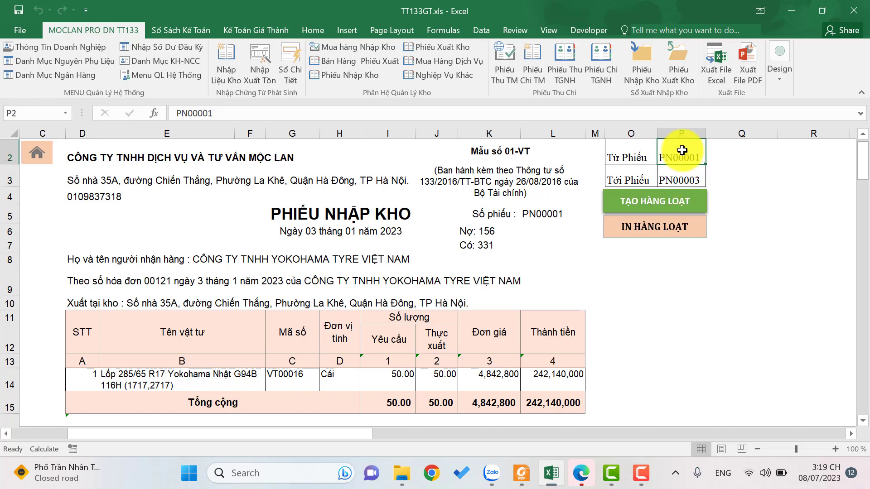
pyautogui.click(678, 181)
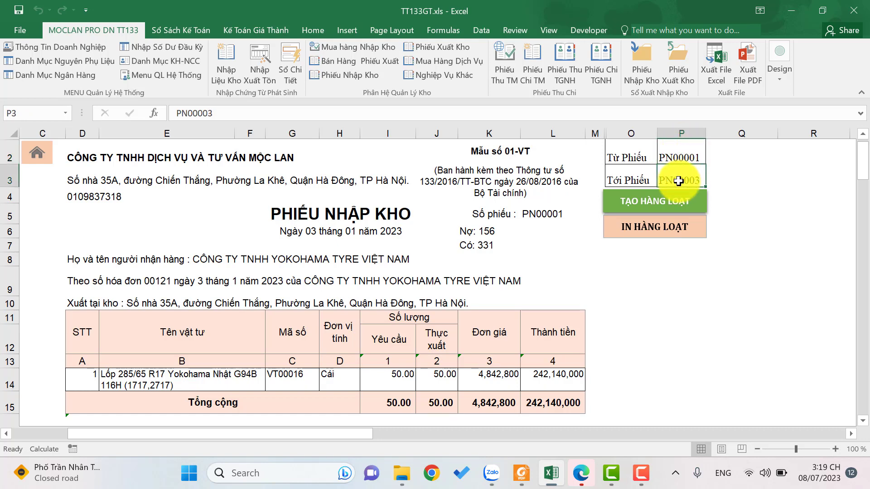
pyautogui.scroll(-16, 698, 241)
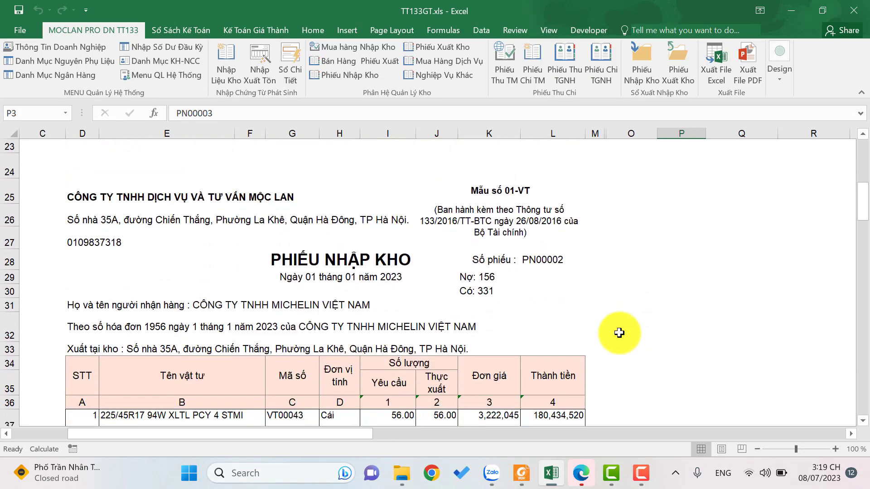
pyautogui.scroll(-6, 603, 352)
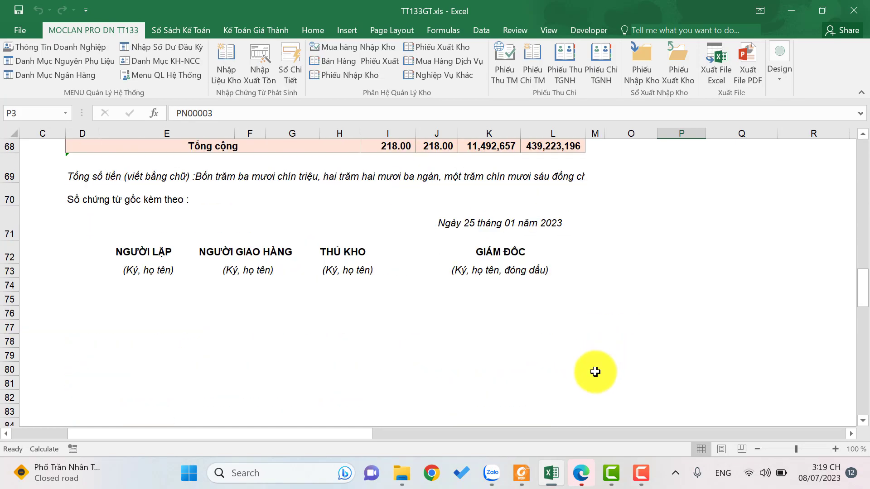
pyautogui.scroll(9, 597, 370)
pyautogui.scroll(13, 599, 369)
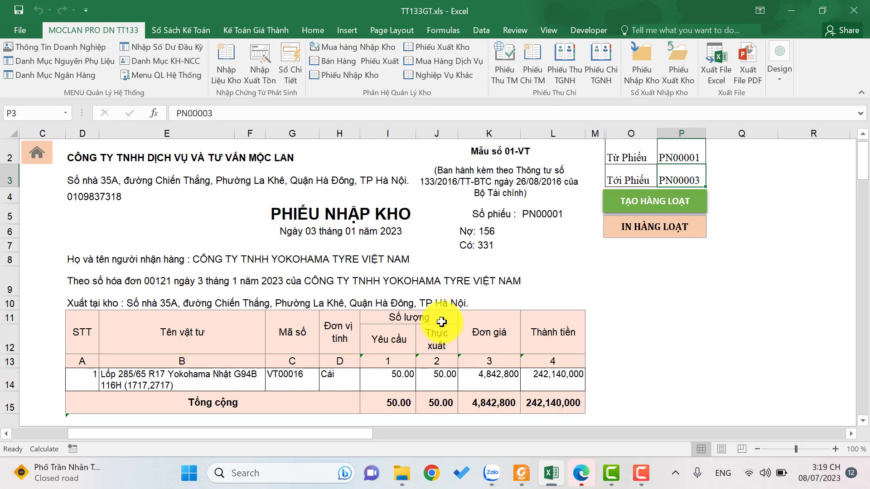
# Start batch printing of the warehouse receipts with Foxit Reader PDF Printer as the printer.
pyautogui.click(654, 246)
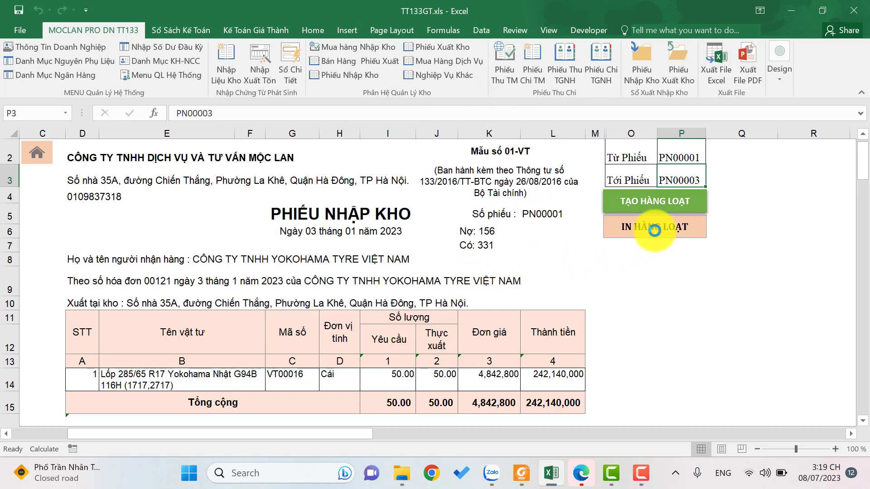
pyautogui.click(553, 202)
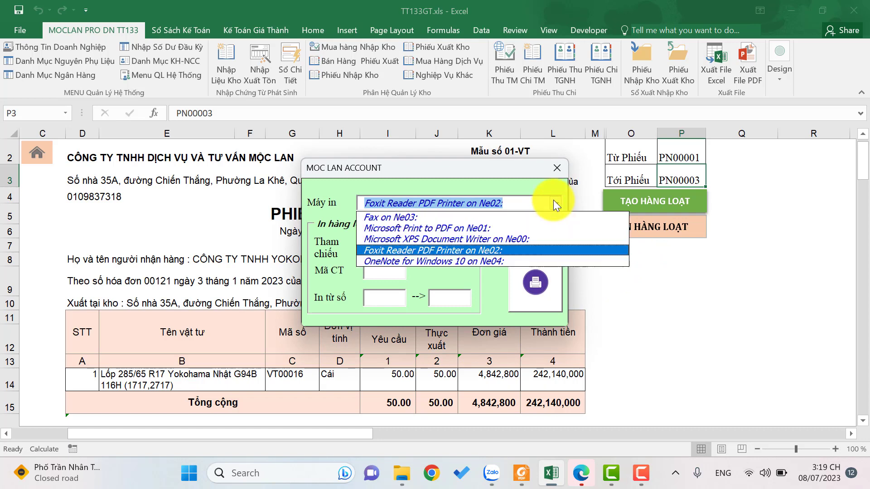
pyautogui.click(434, 251)
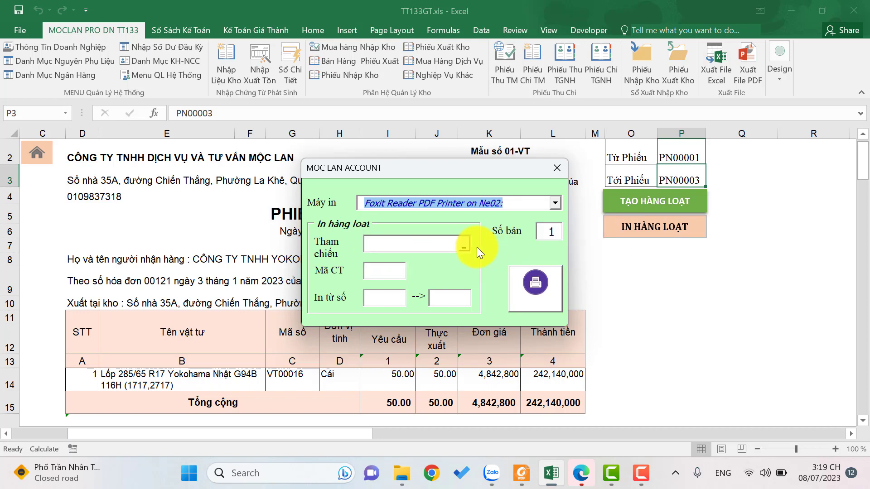
# Set the batch print reference (Tham chiếu) to the receipt's voucher number cell, 'In PN'!$L$5.
pyautogui.click(464, 248)
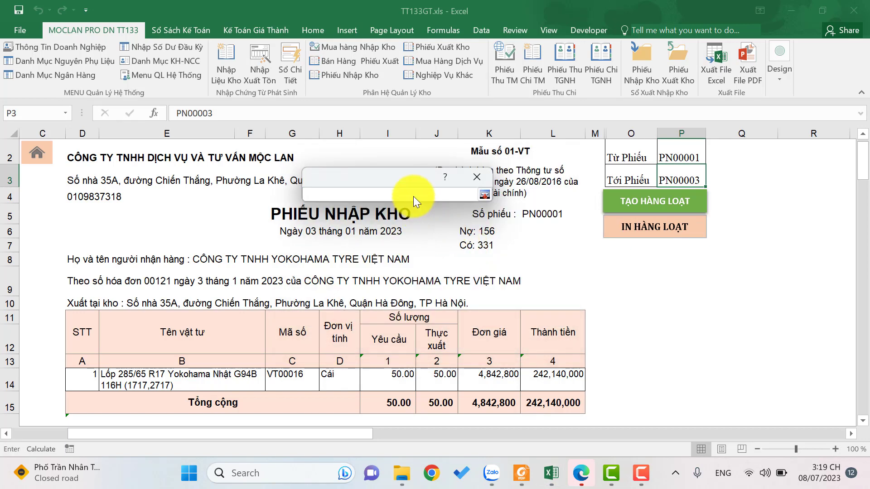
pyautogui.click(472, 179)
pyautogui.moveTo(418, 167); pyautogui.dragTo(778, 157)
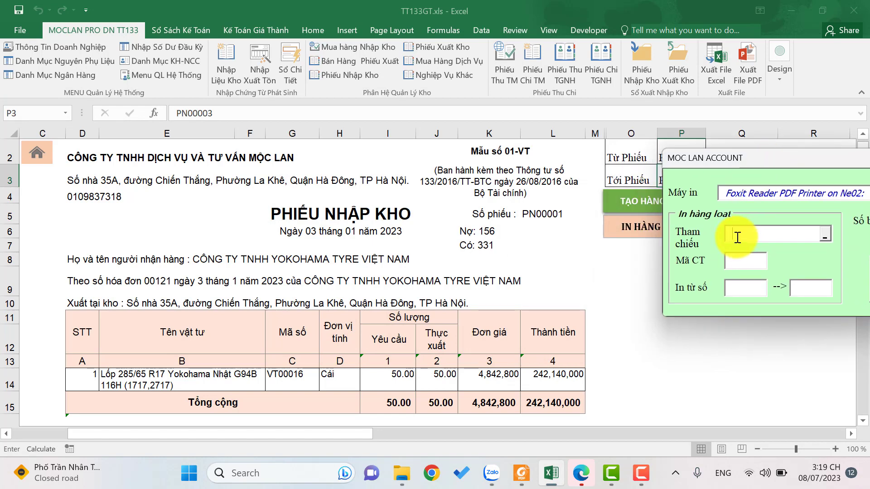
pyautogui.click(527, 213)
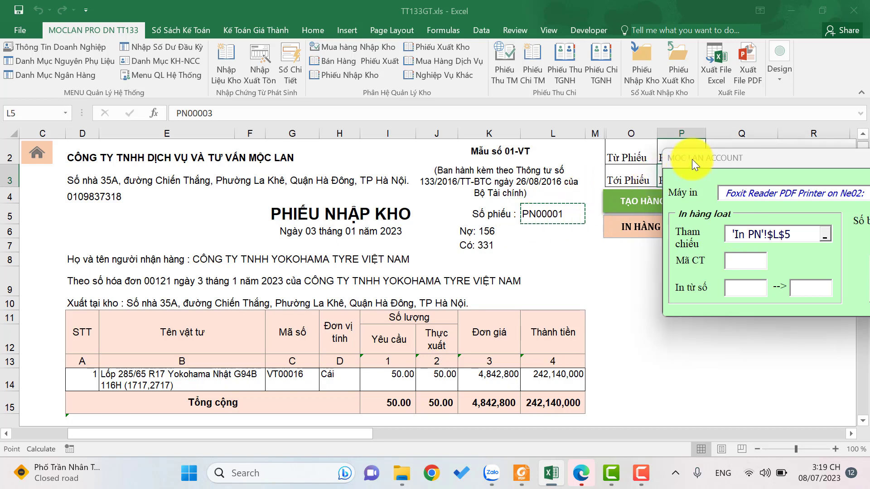
pyautogui.moveTo(693, 165); pyautogui.dragTo(292, 160)
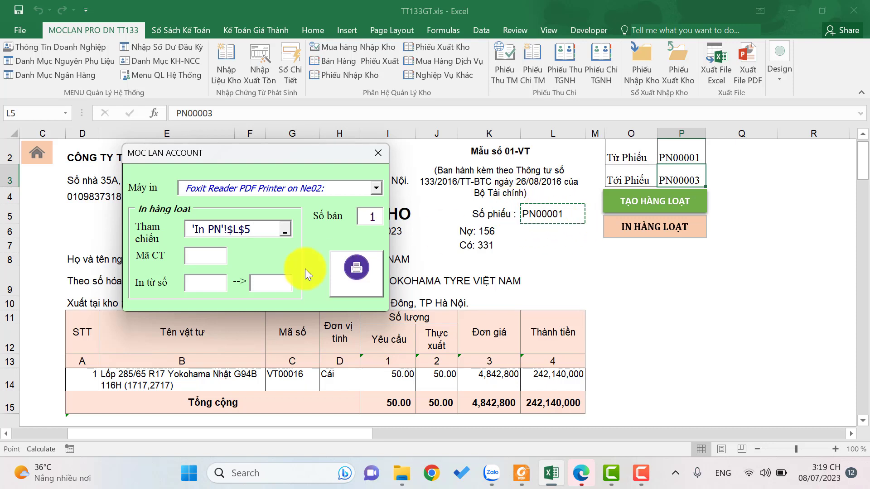
# Set the batch print voucher code (Mã CT) to PN and the starting number (In từ số) to 00001.
pyautogui.click(210, 257)
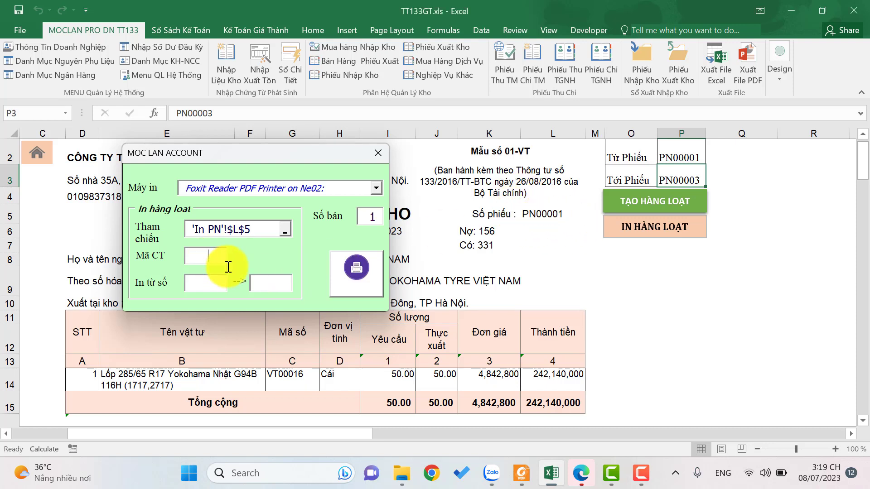
pyautogui.write('pc')
pyautogui.write('N')
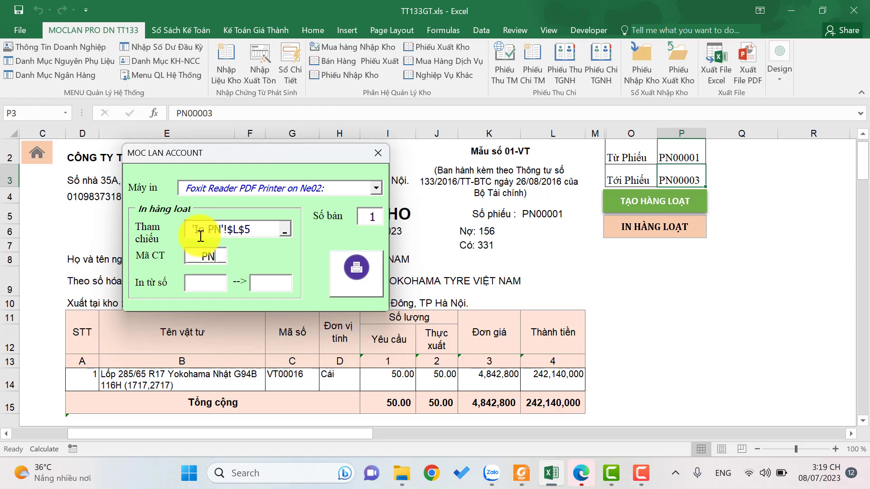
pyautogui.click(211, 282)
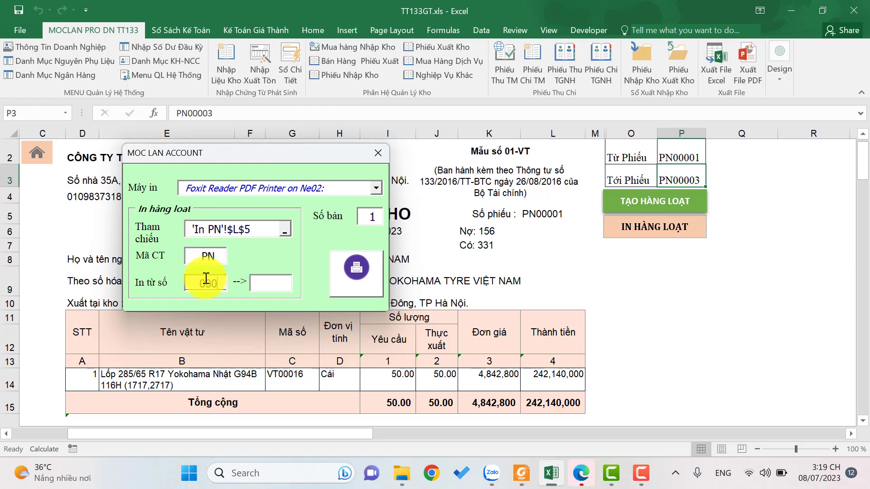
pyautogui.write('00001')
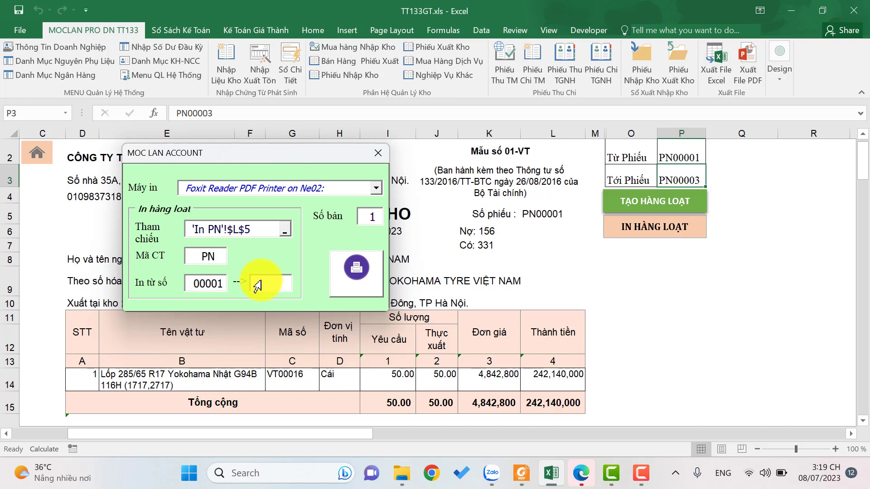
# Set the ending number of the batch print range to 00100.
pyautogui.click(257, 285)
pyautogui.write('00010')
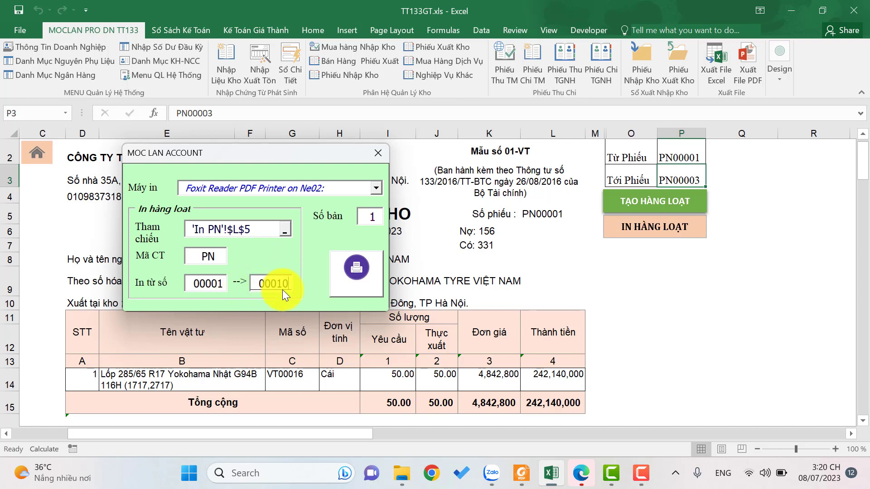
pyautogui.press('BackSpace')
pyautogui.write('0')
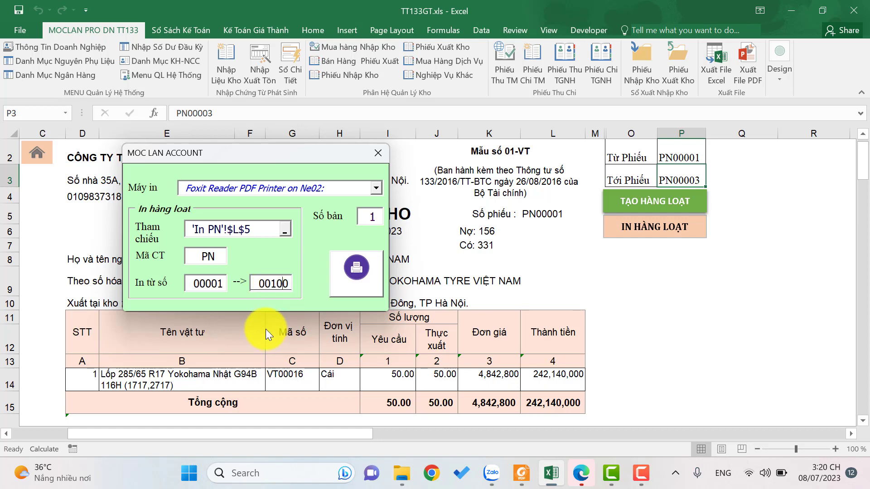
pyautogui.click(284, 284)
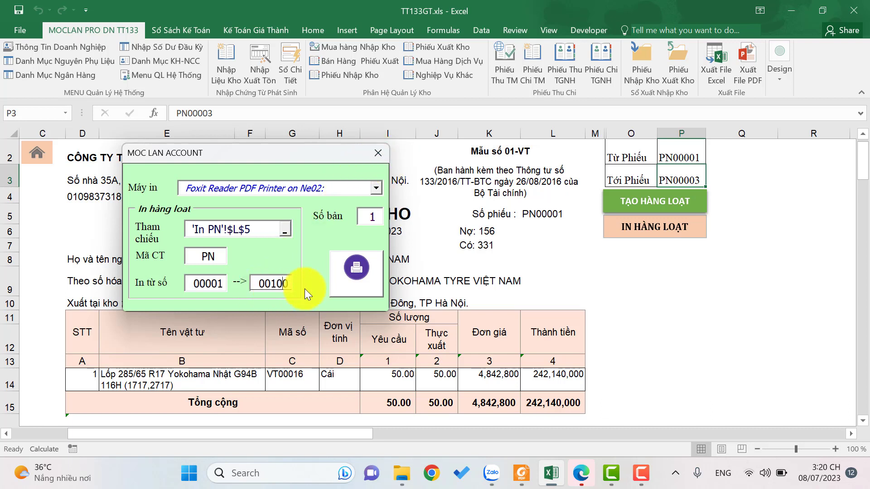
# Dismiss the batch print settings without printing and return to the workbook's main menu.
pyautogui.click(377, 161)
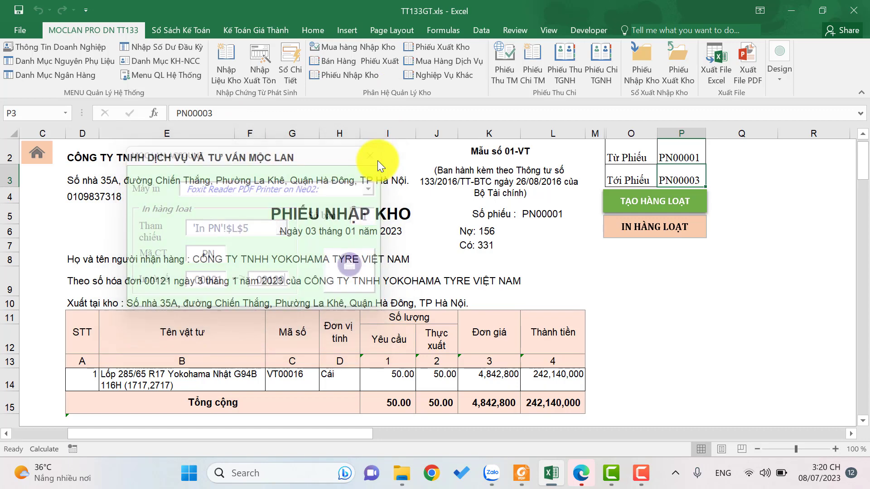
pyautogui.click(33, 154)
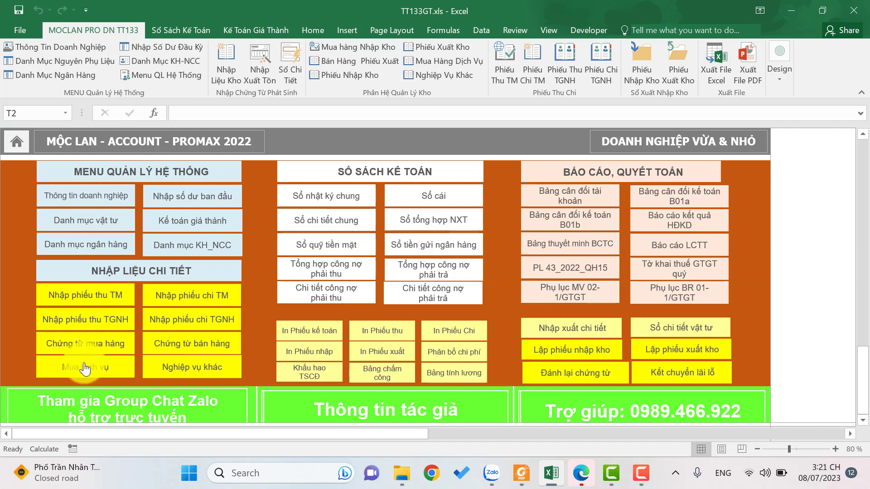
# Switch to Foxit Reader, review the lesson list around Buổi 10 and 11 in the 30-day roadmap PDF, and minimize the workbook.
pyautogui.click(521, 473)
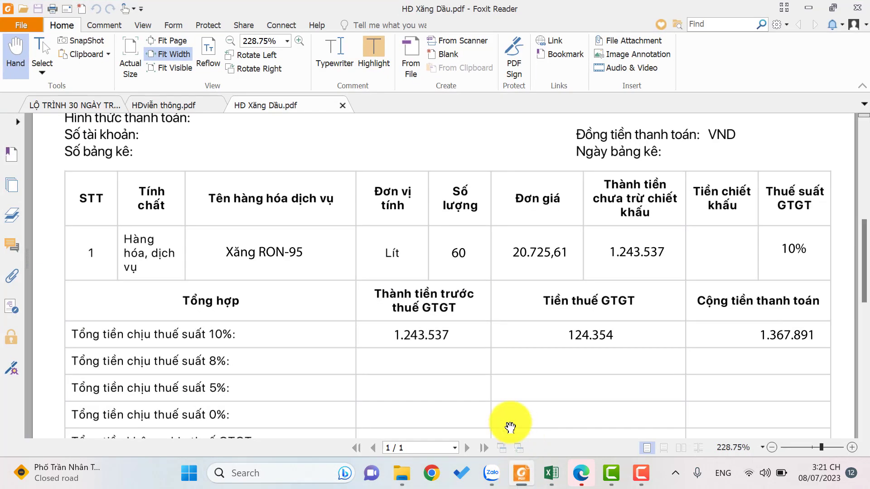
pyautogui.click(83, 108)
pyautogui.scroll(-3, 377, 243)
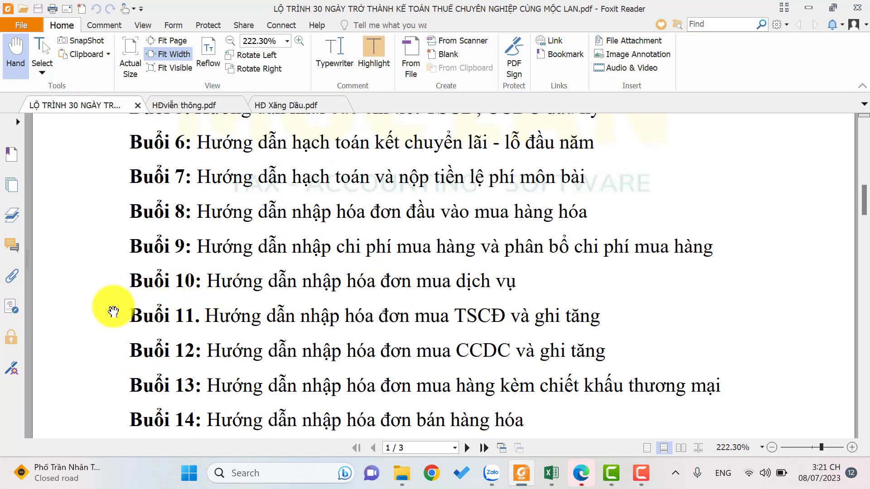
pyautogui.click(549, 473)
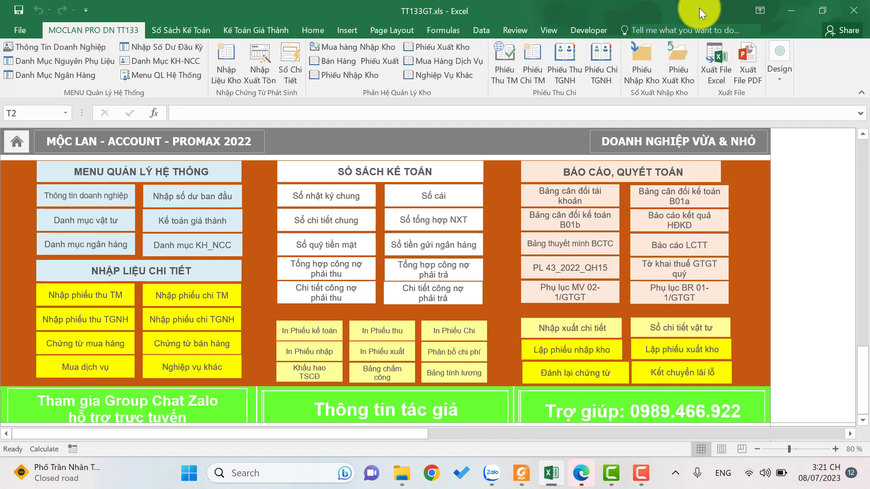
pyautogui.click(790, 10)
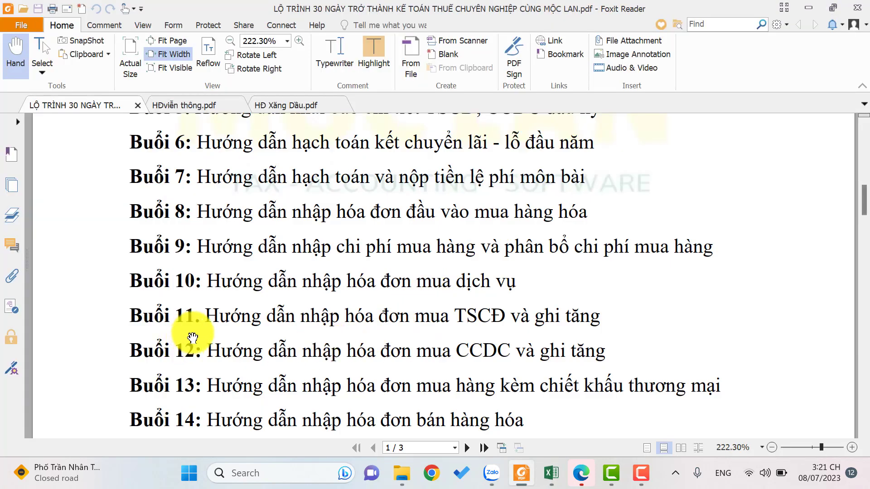